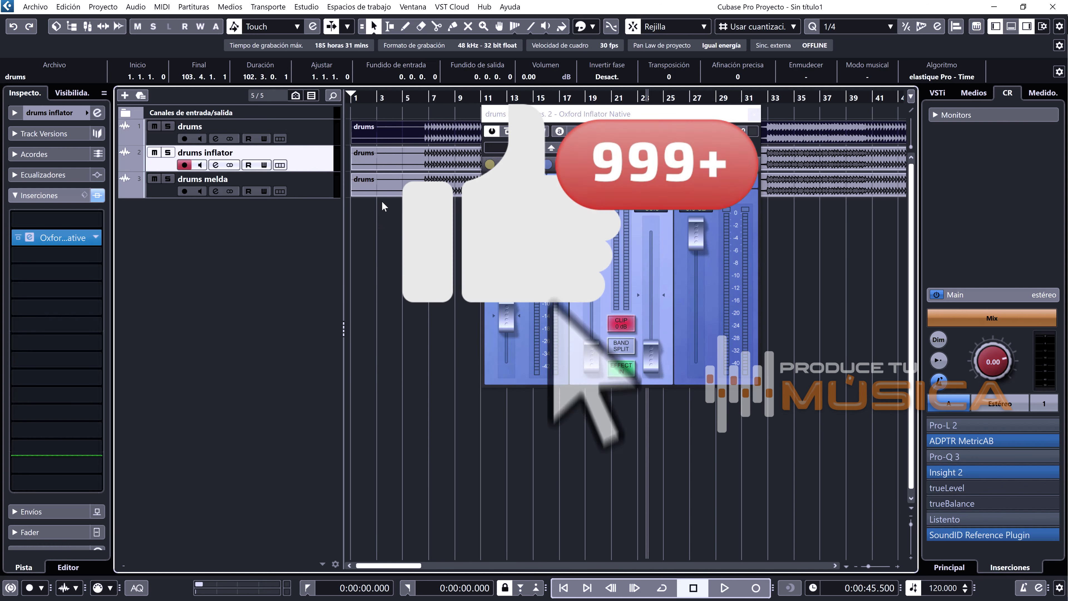
Colour the drums inflator track bright cyan in the track list, leaving the drums melda track selected
left_click(308, 133)
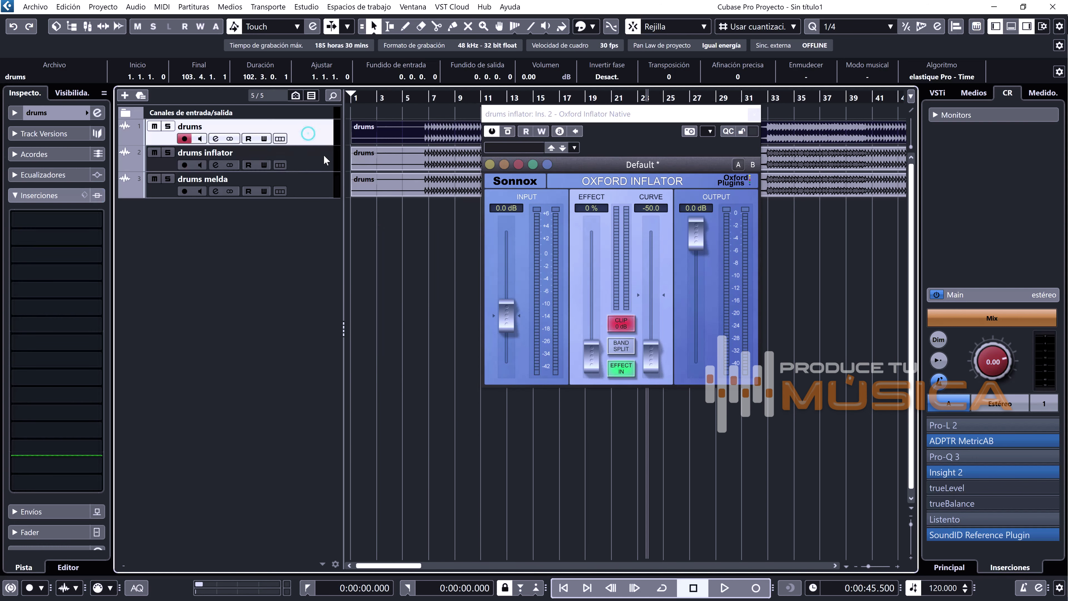
left_click(321, 163)
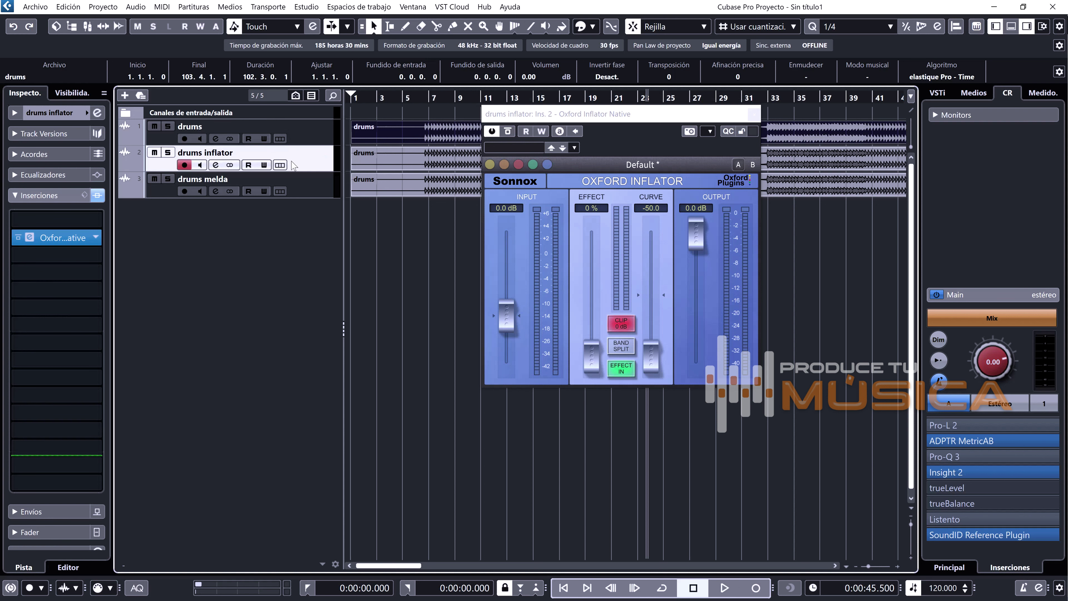
left_click(96, 112)
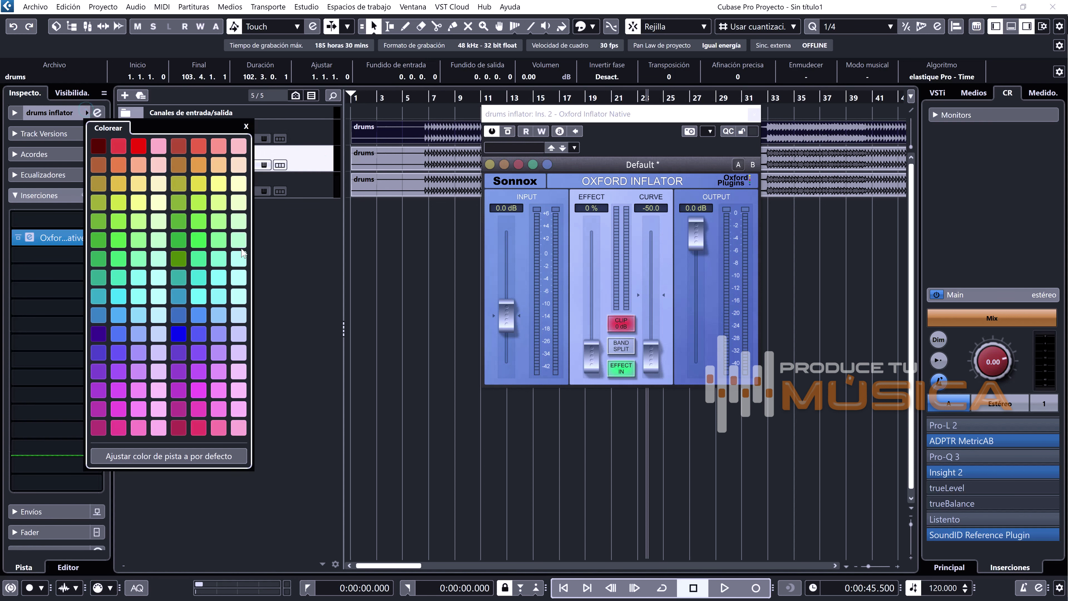
left_click(198, 297)
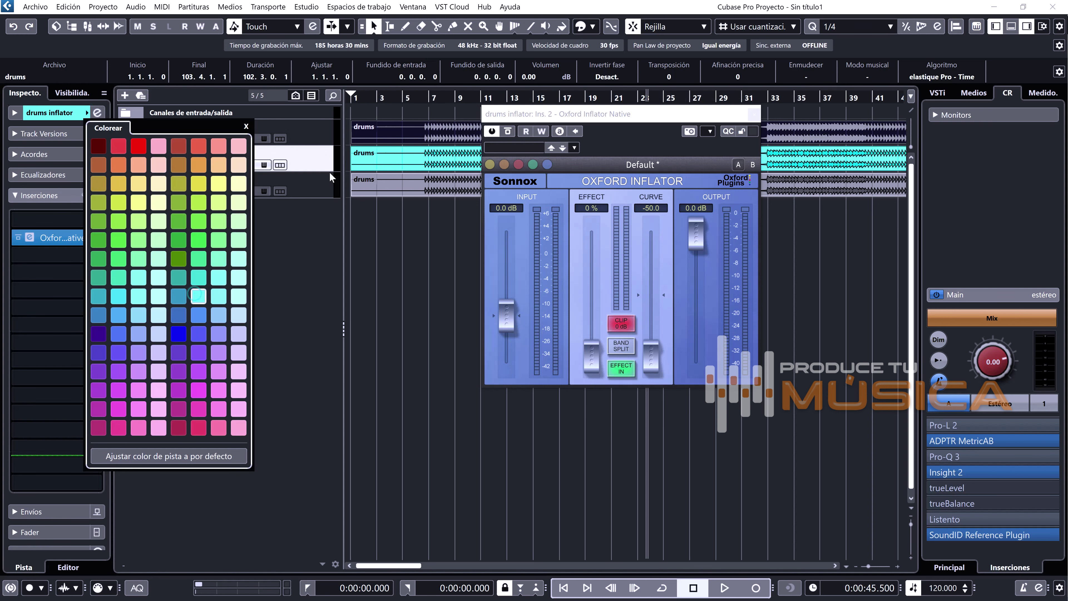
left_click(321, 182)
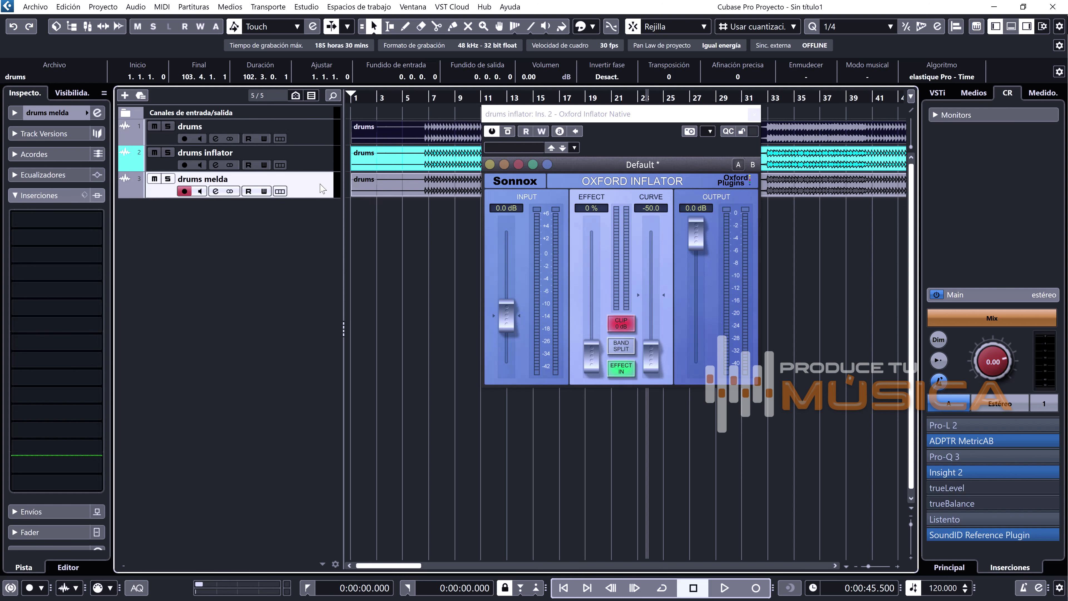
Solo the drums inflator track and set its Oxford Inflator to an effect of 35% and a curve of 25
left_click(172, 152)
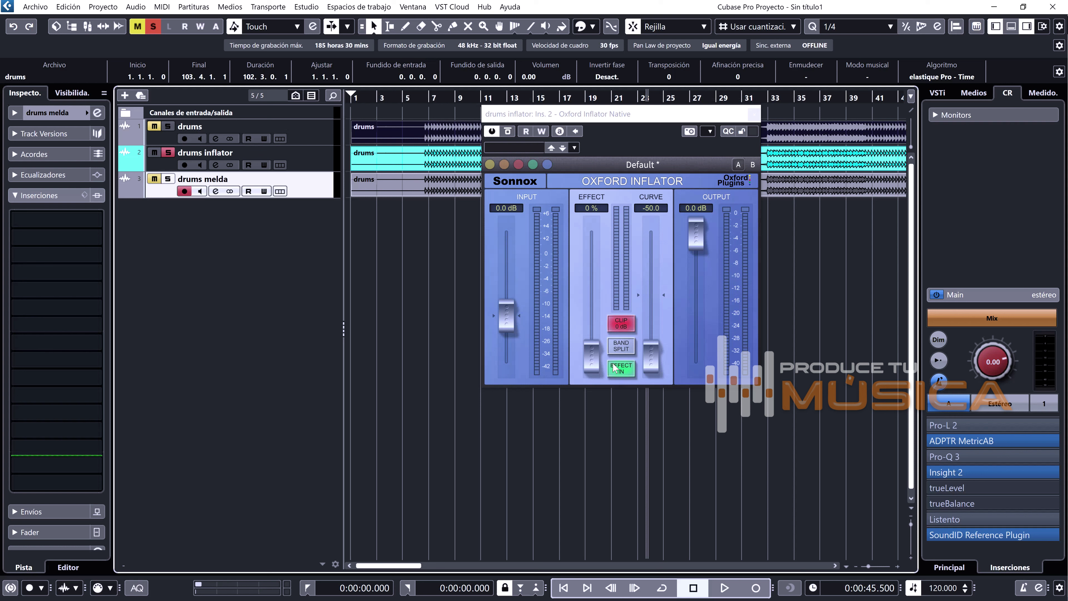
left_click(606, 357)
left_click(591, 208)
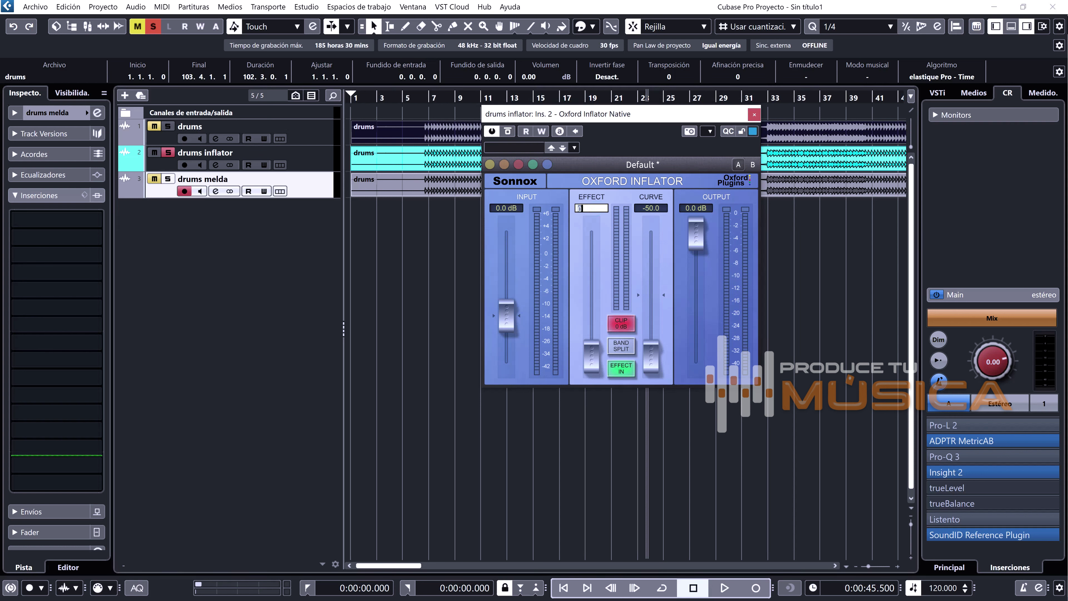
type("35")
key("Return")
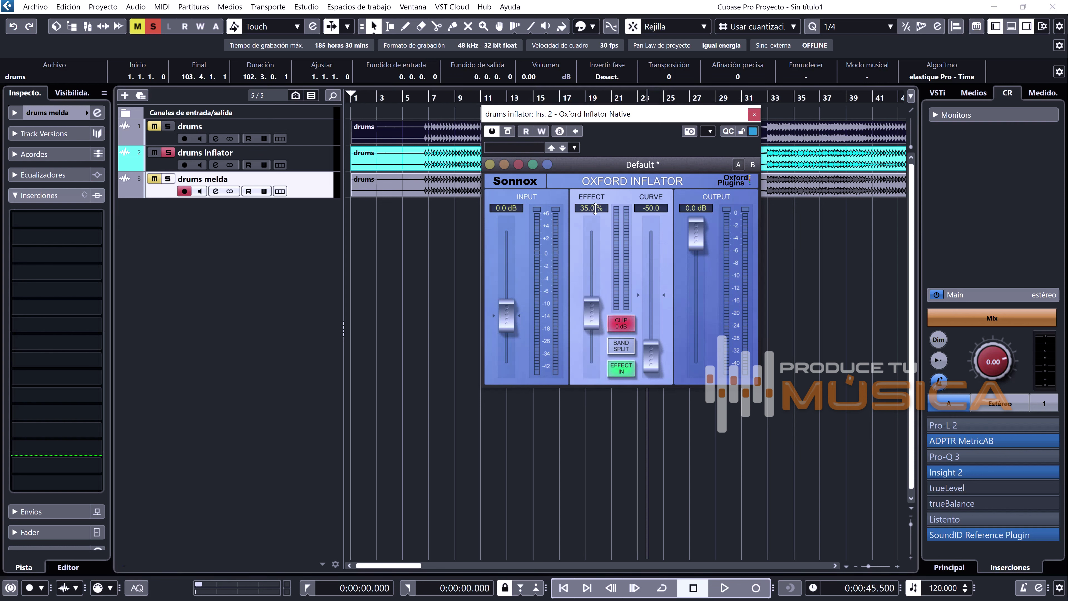
left_click(653, 208)
type("25")
key("Return")
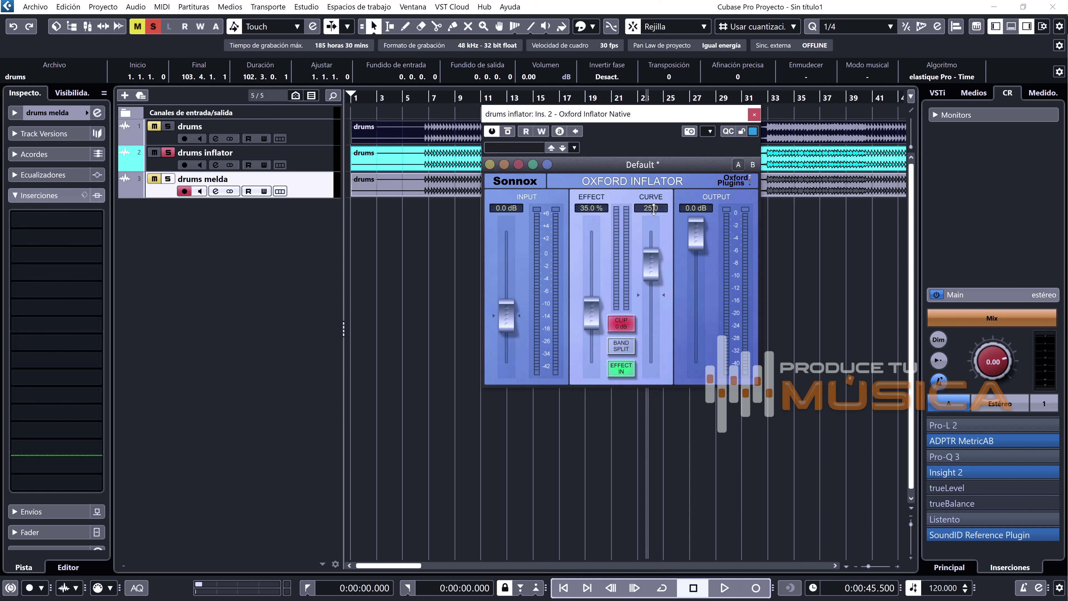
Play the soloed drums and compare the sound with the Oxford Inflator bypassed and active, ending with playback stopped
left_click(507, 131)
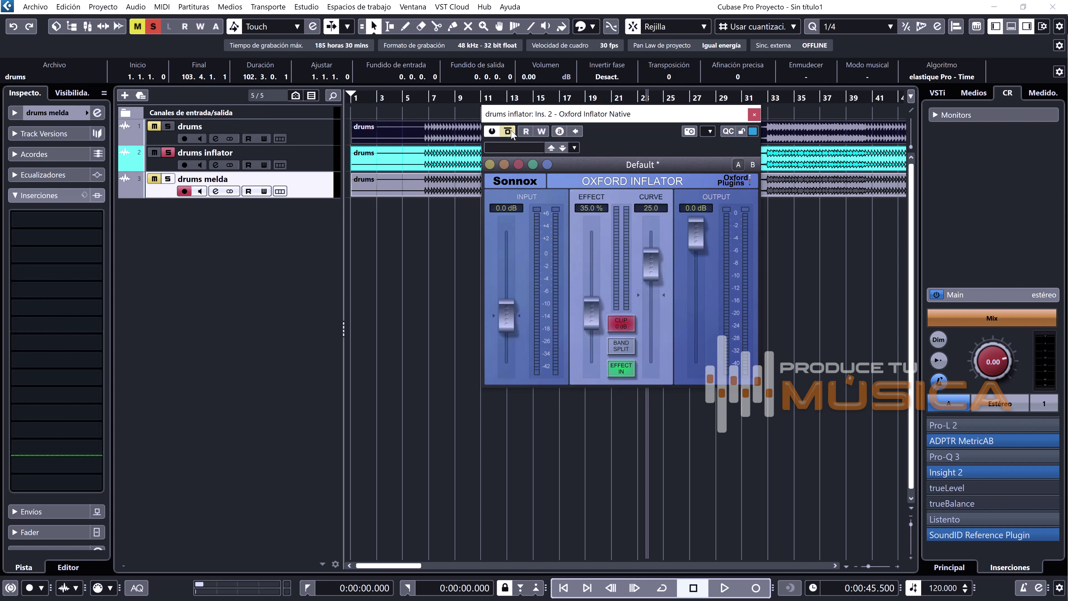
left_click(508, 132)
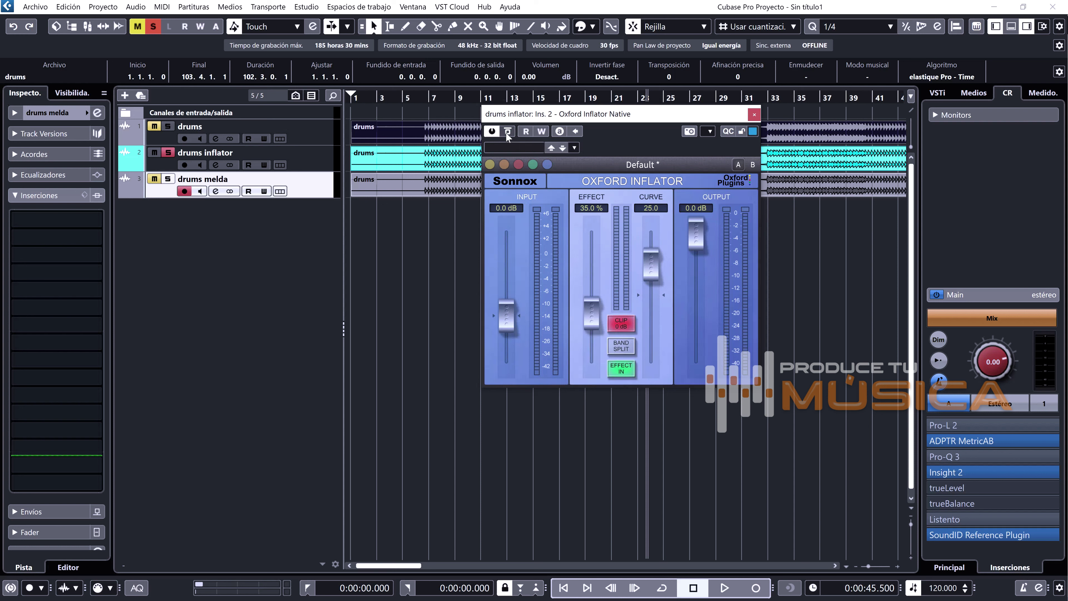
left_click(507, 131)
key("space")
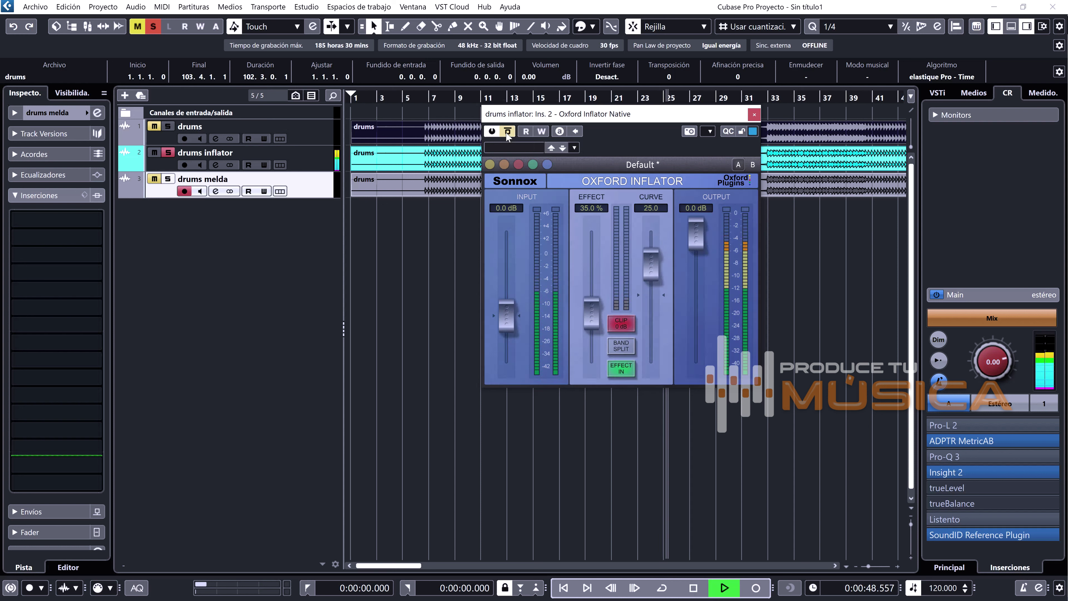
left_click(506, 132)
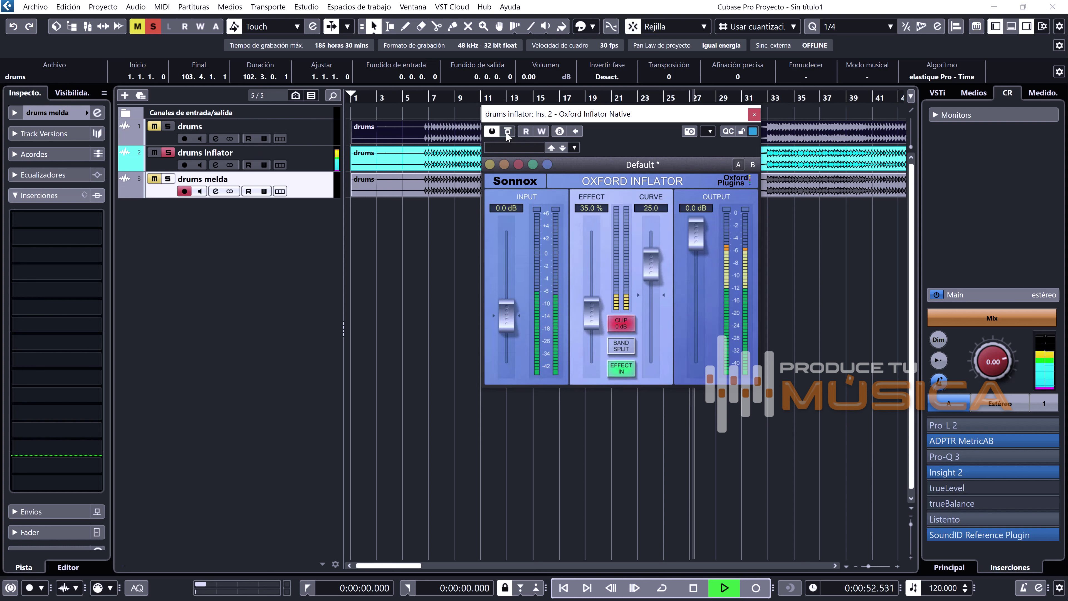
left_click(506, 132)
left_click(506, 132)
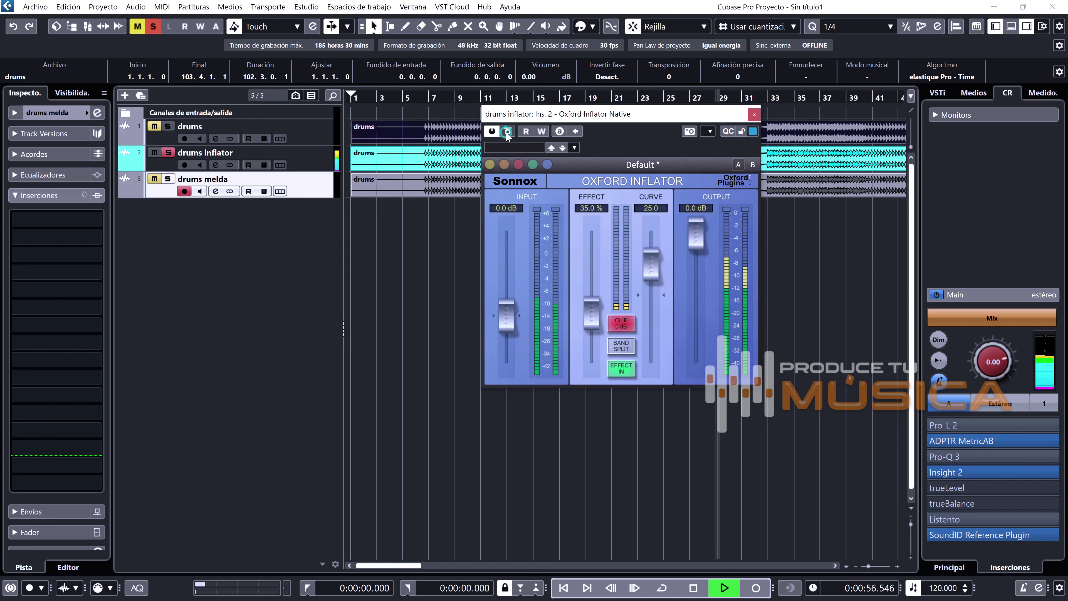
left_click(506, 132)
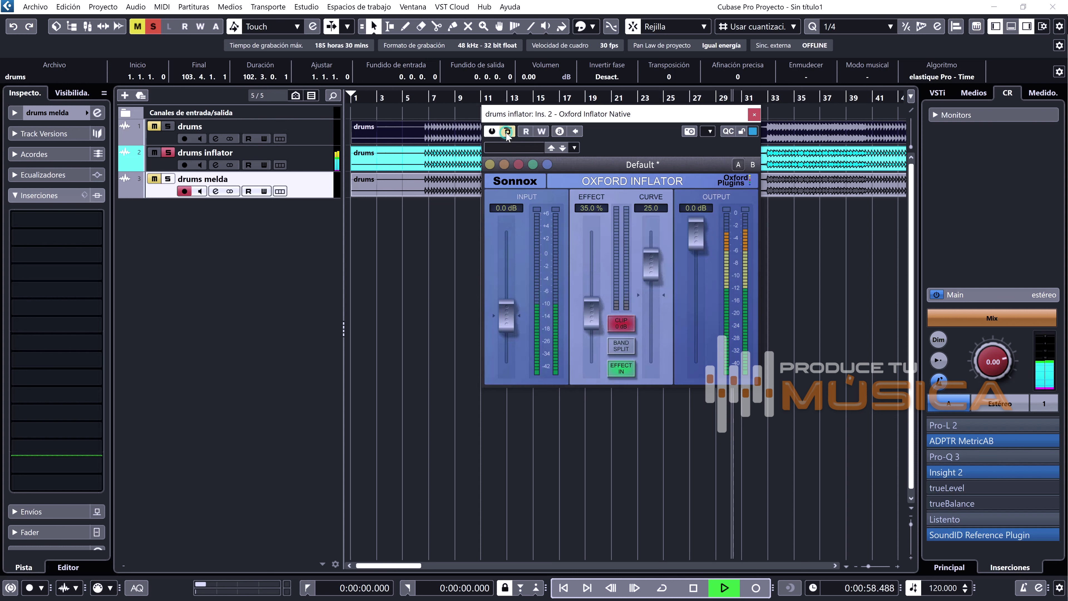
left_click(506, 132)
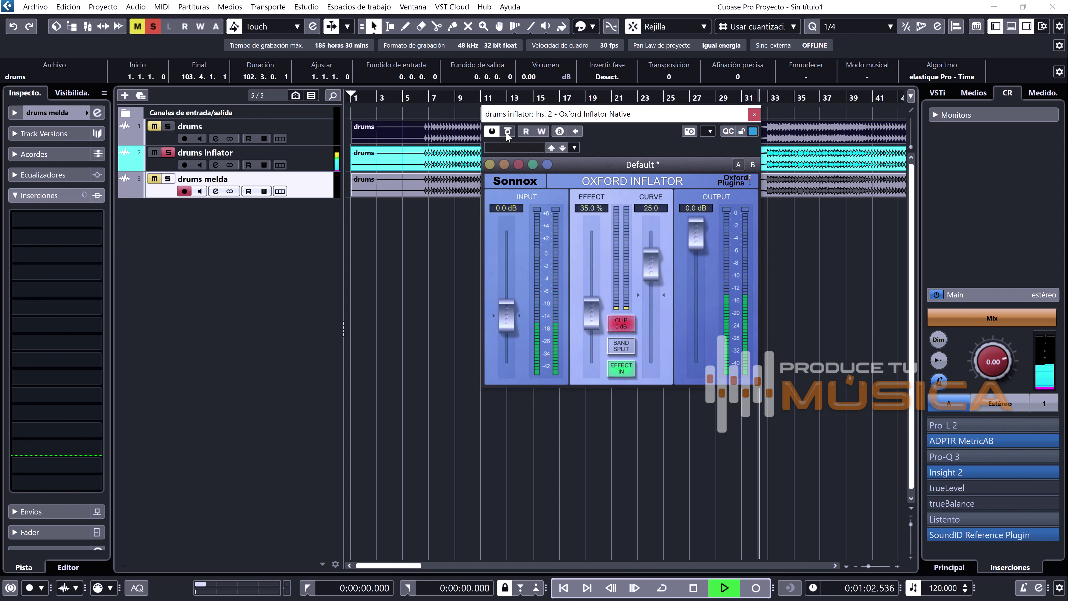
key("space")
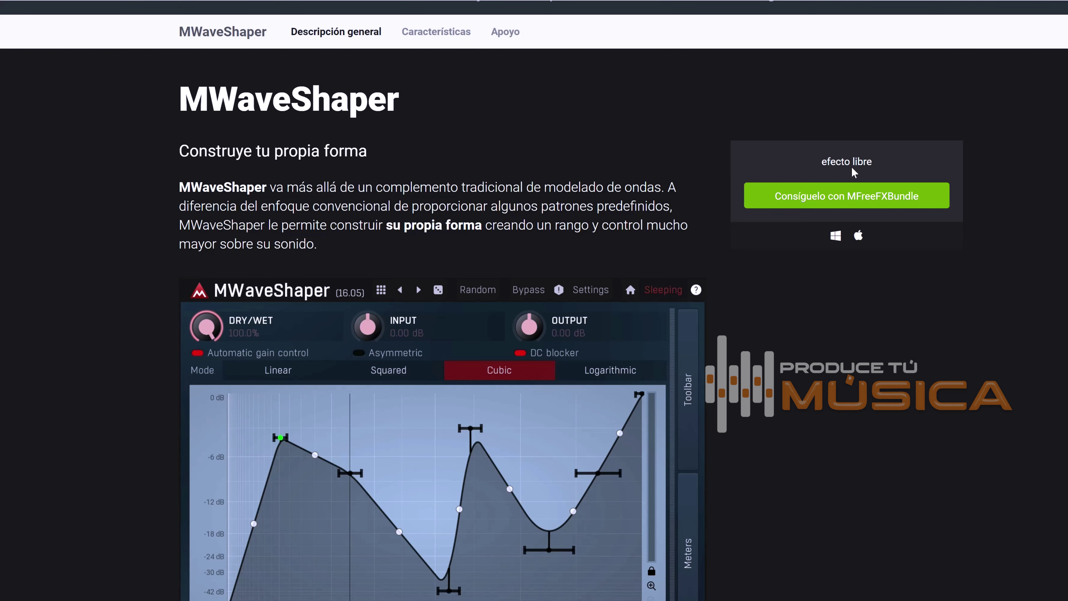
From the MWaveShaper web page, get the free MFreeFXBundle by downloading the Windows installer for version 16.07, and dismiss the newsletter offer
left_click(844, 201)
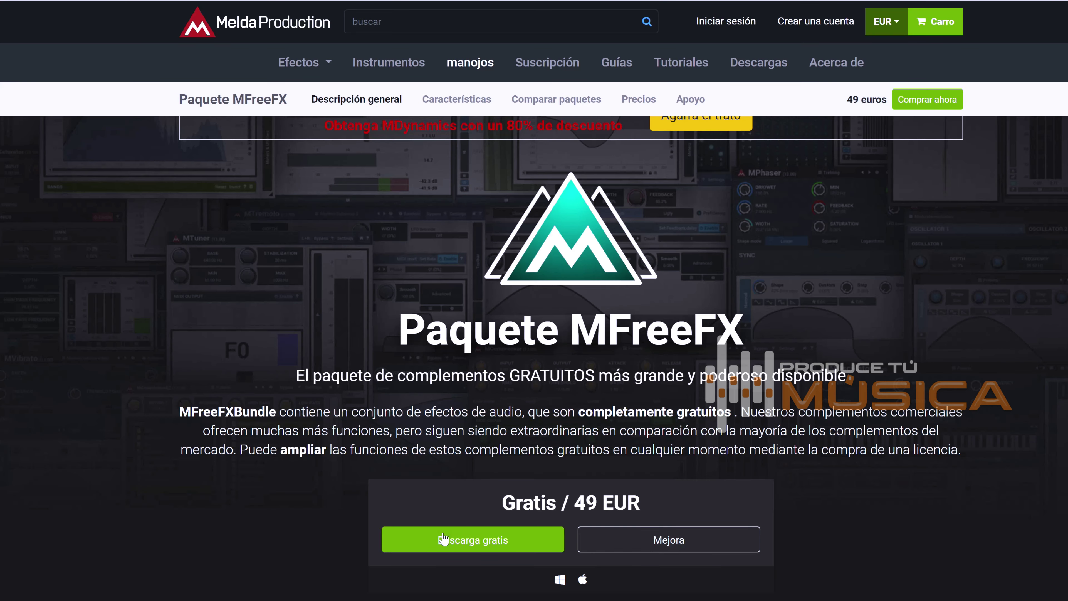
left_click(477, 543)
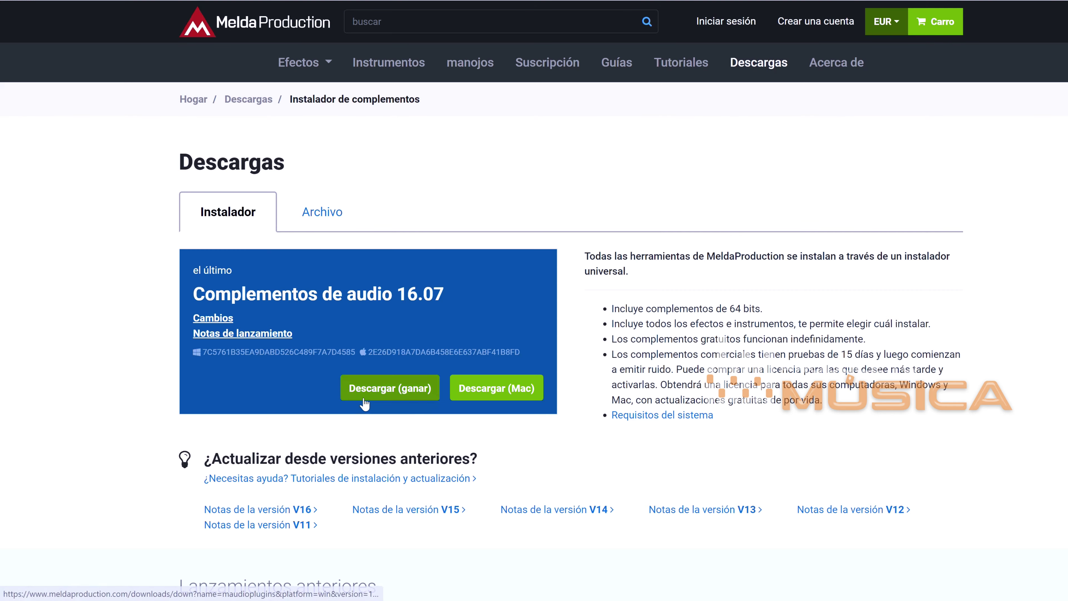
left_click(404, 389)
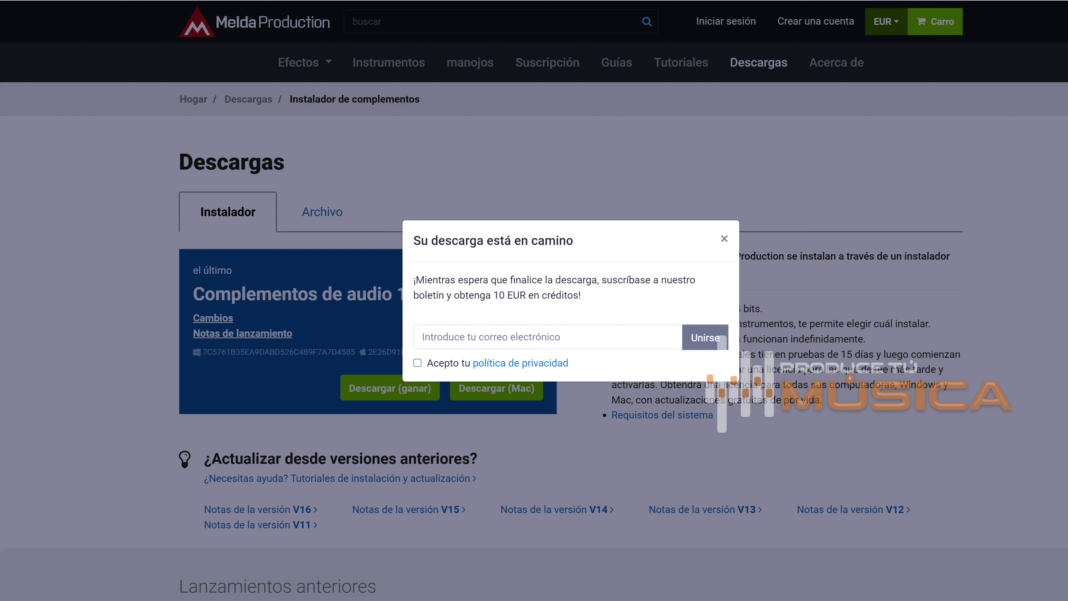
left_click(724, 239)
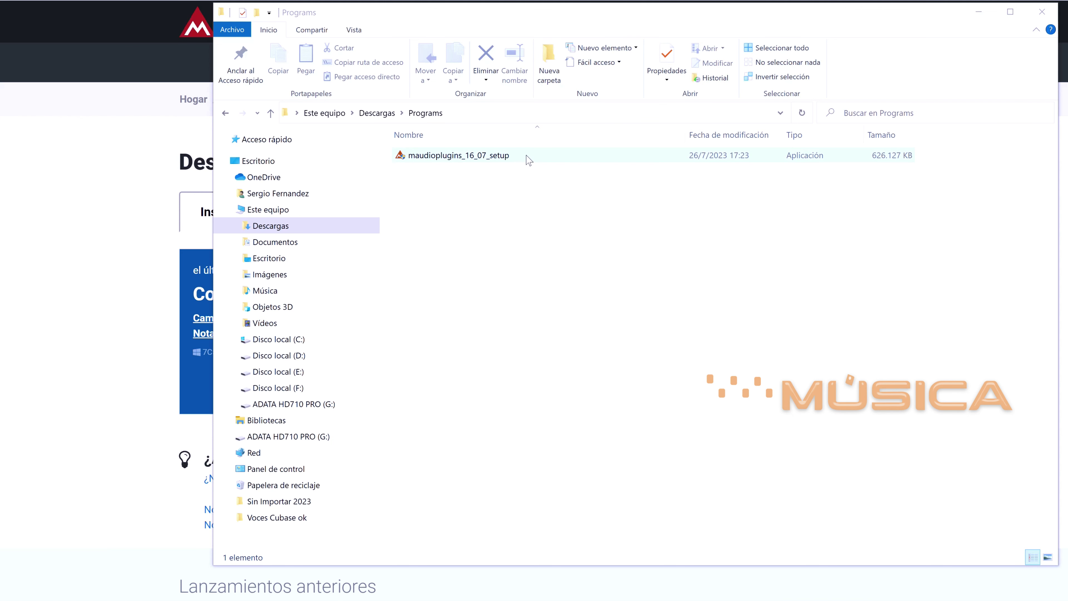
Run maudioplugins_16_07_setup from the Programs download folder and accept the installer's licence terms
right_click(501, 158)
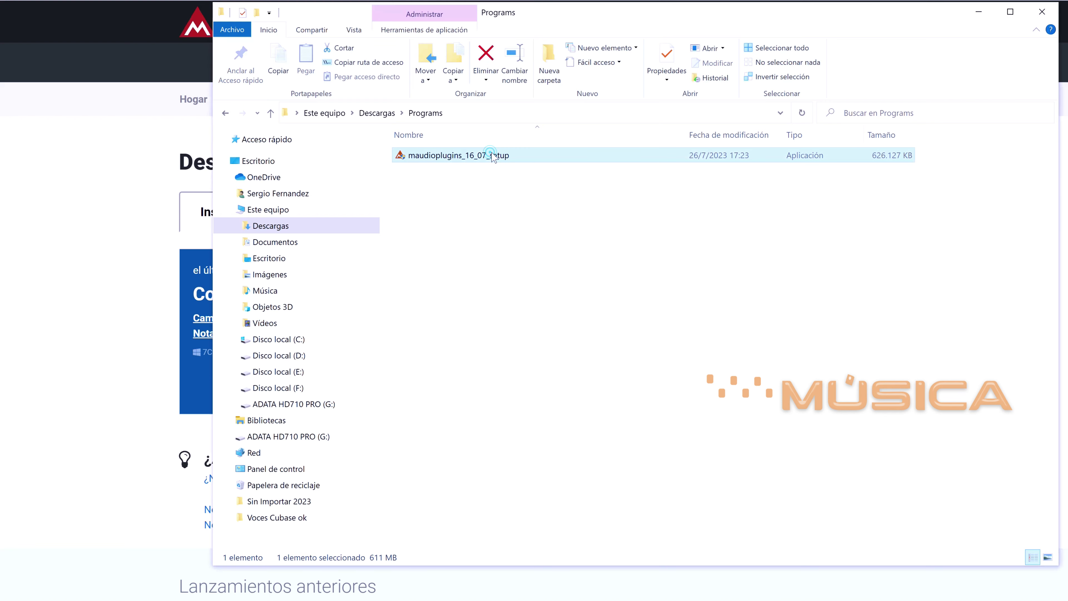
left_click(573, 179)
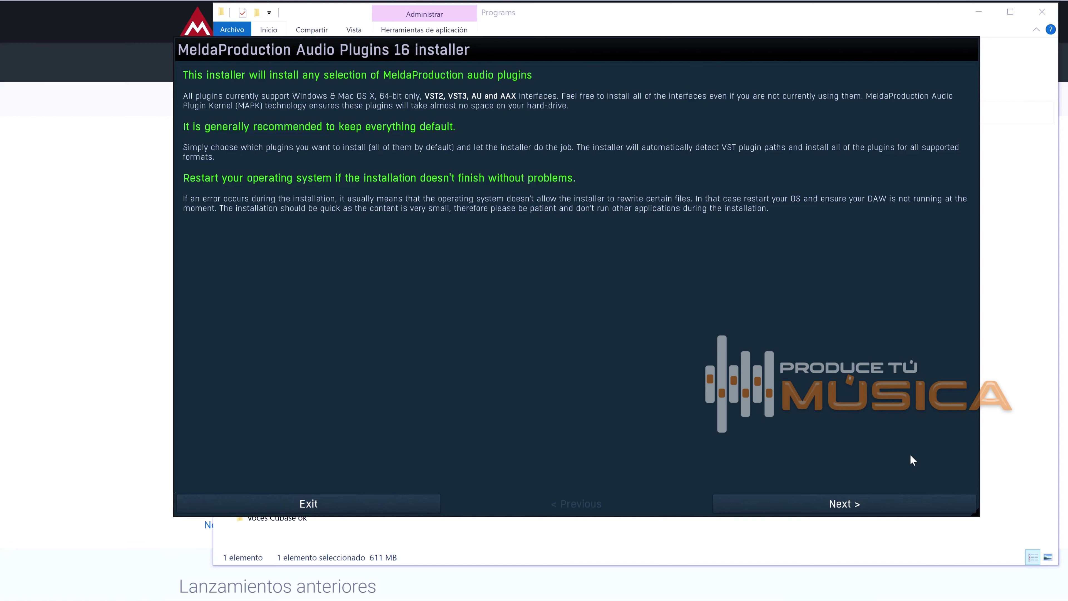
left_click(822, 504)
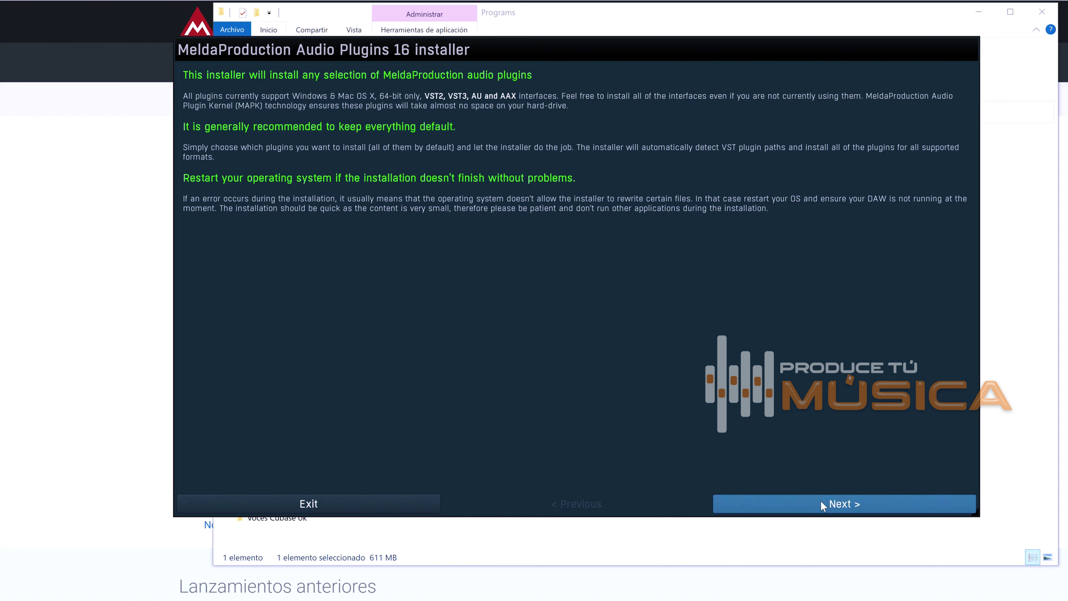
left_click(189, 483)
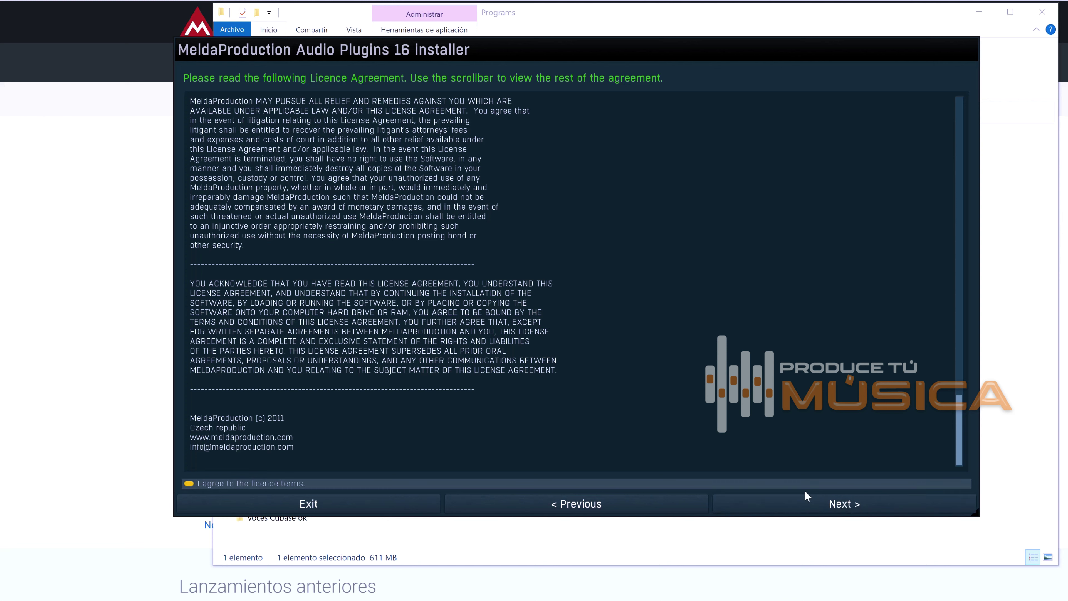
left_click(830, 507)
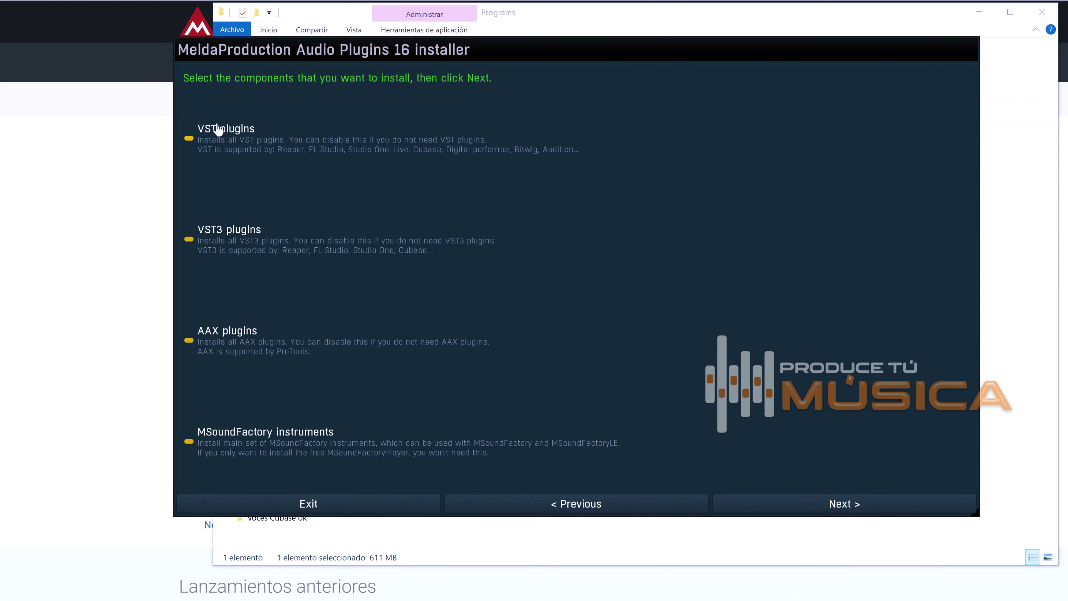
Exclude the VST plugins, AAX plugins and MSoundFactory instruments from the installation, keeping only the VST3 plugins
left_click(189, 140)
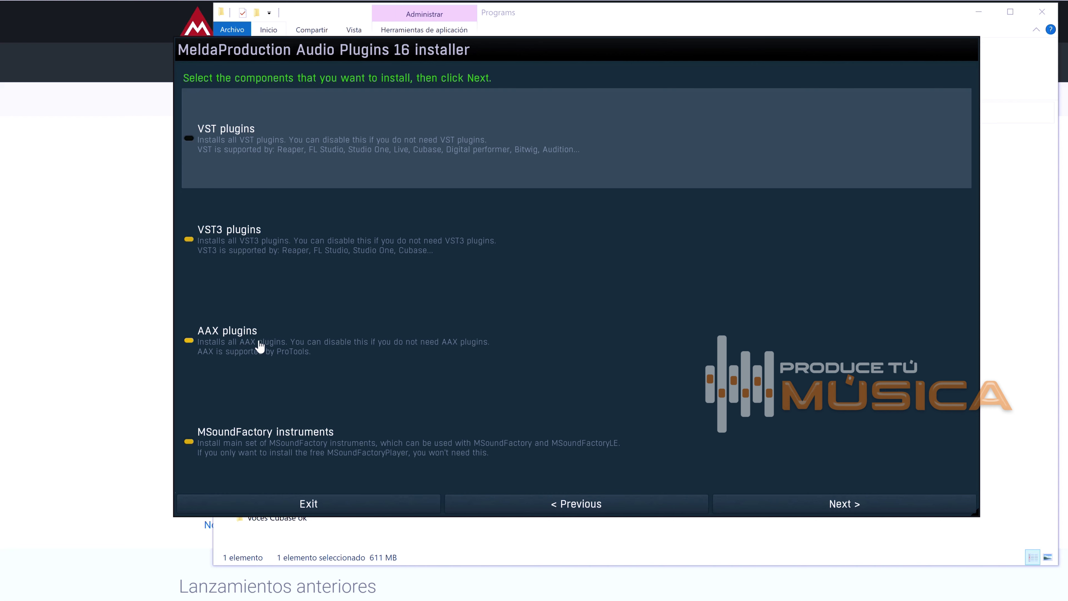
left_click(189, 345)
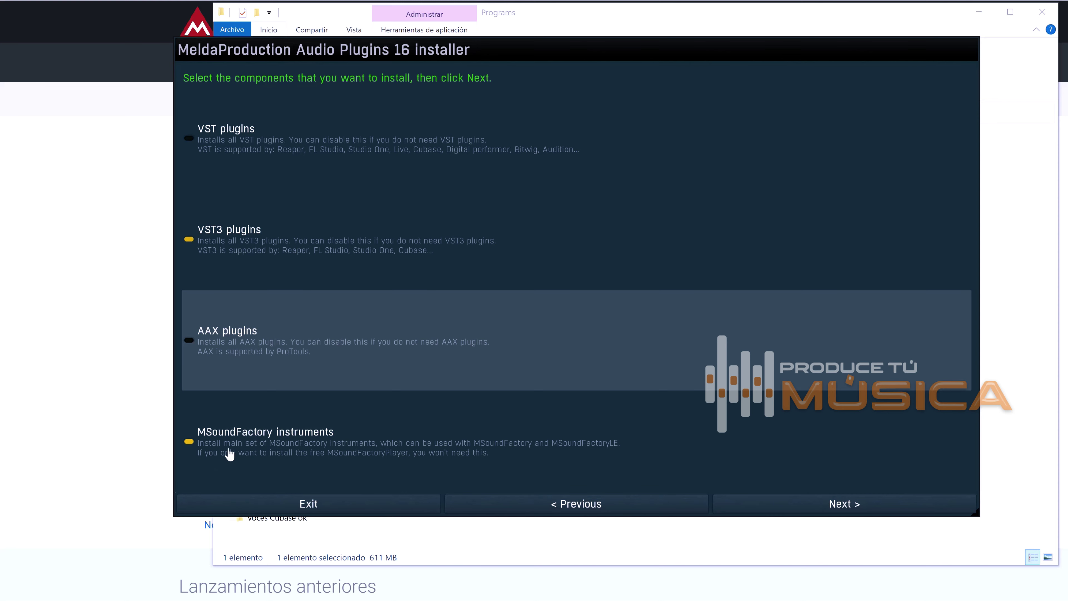
left_click(189, 445)
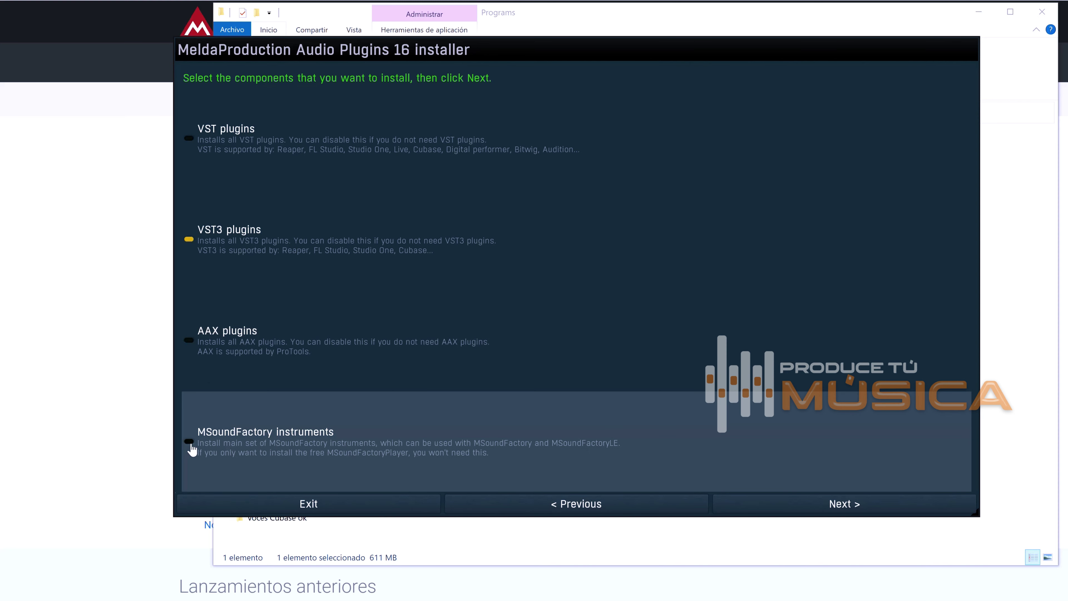
left_click(840, 505)
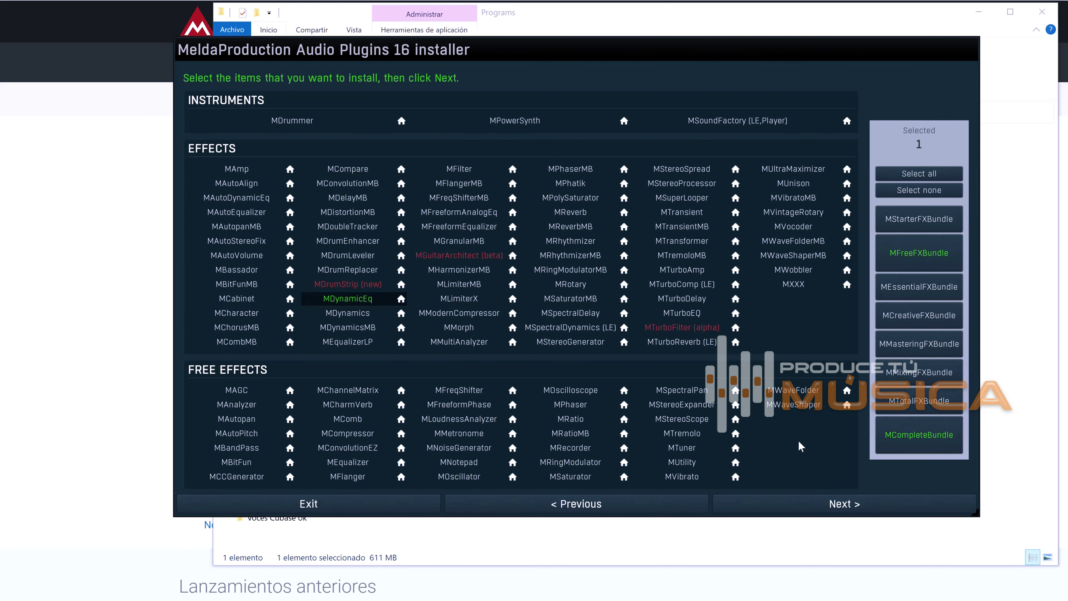
Clear the preselected items, choose only the free effect MWaveShaper and proceed with the default installation directories
left_click(919, 193)
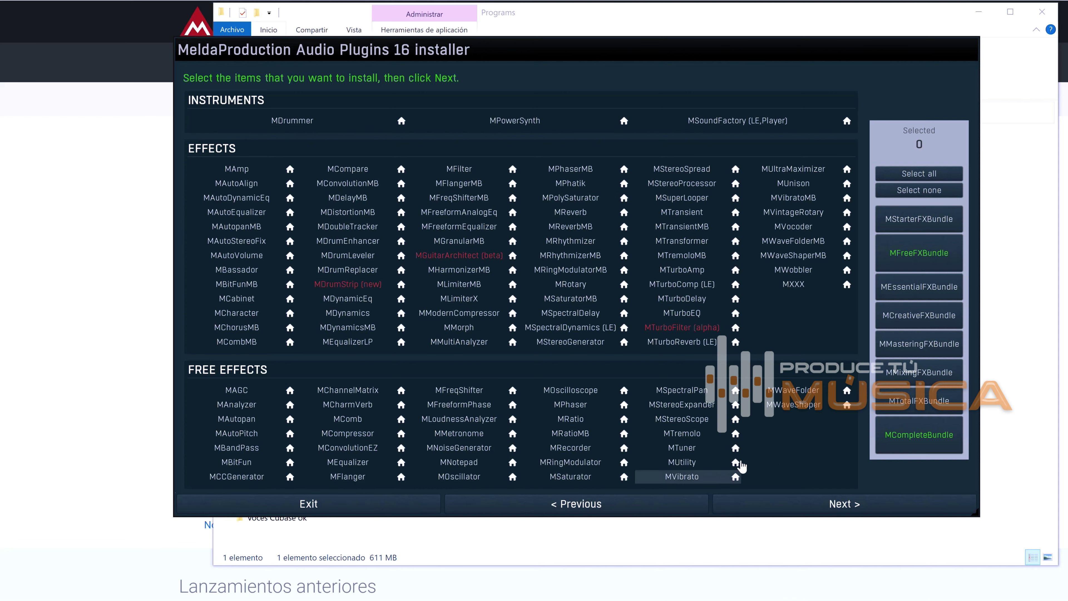
left_click(804, 407)
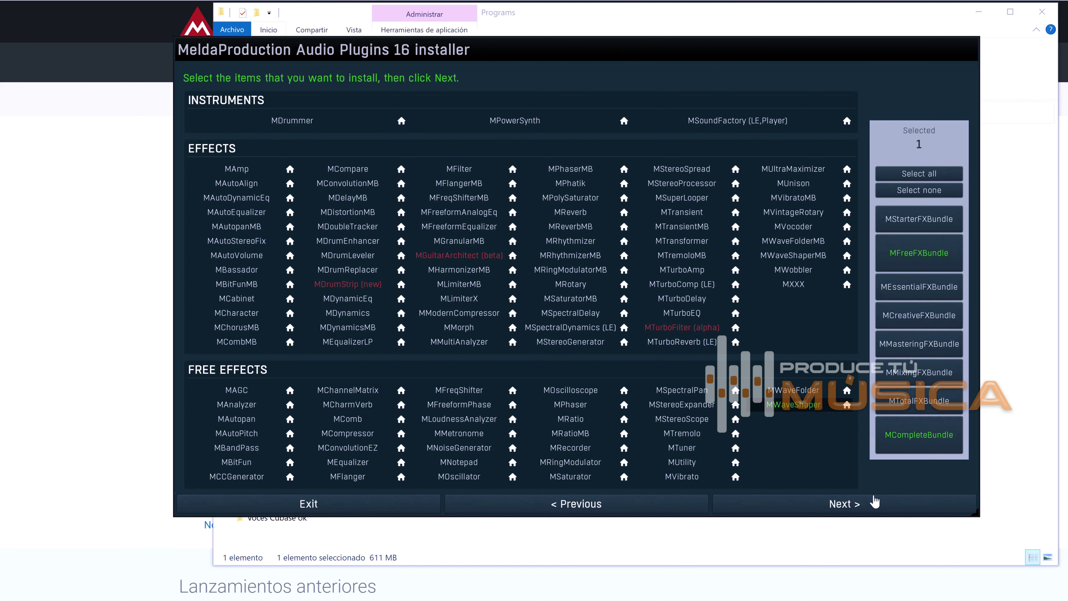
left_click(840, 503)
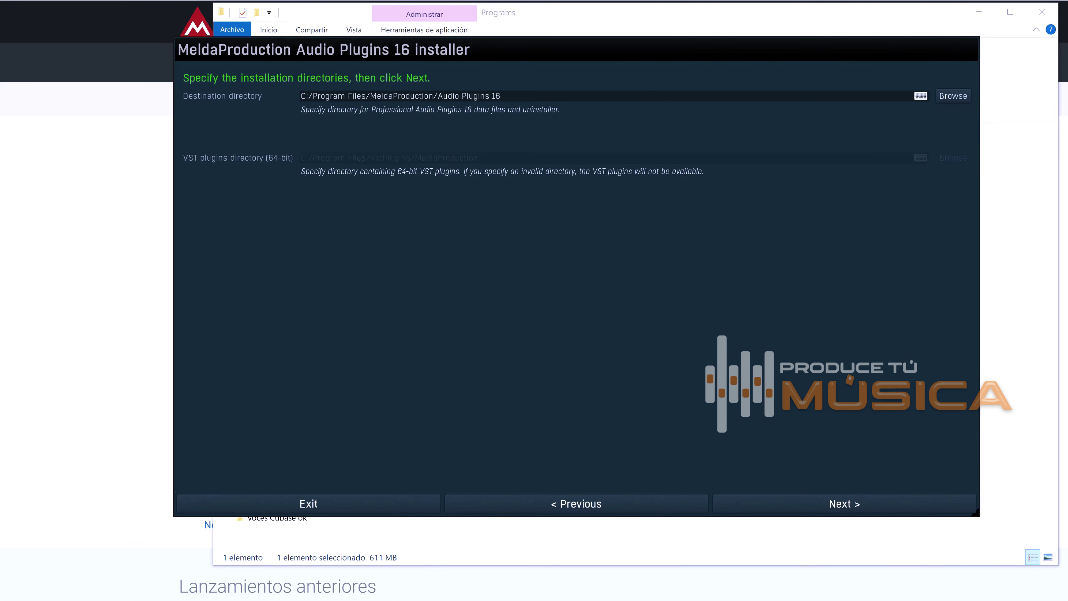
left_click(858, 506)
left_click(858, 506)
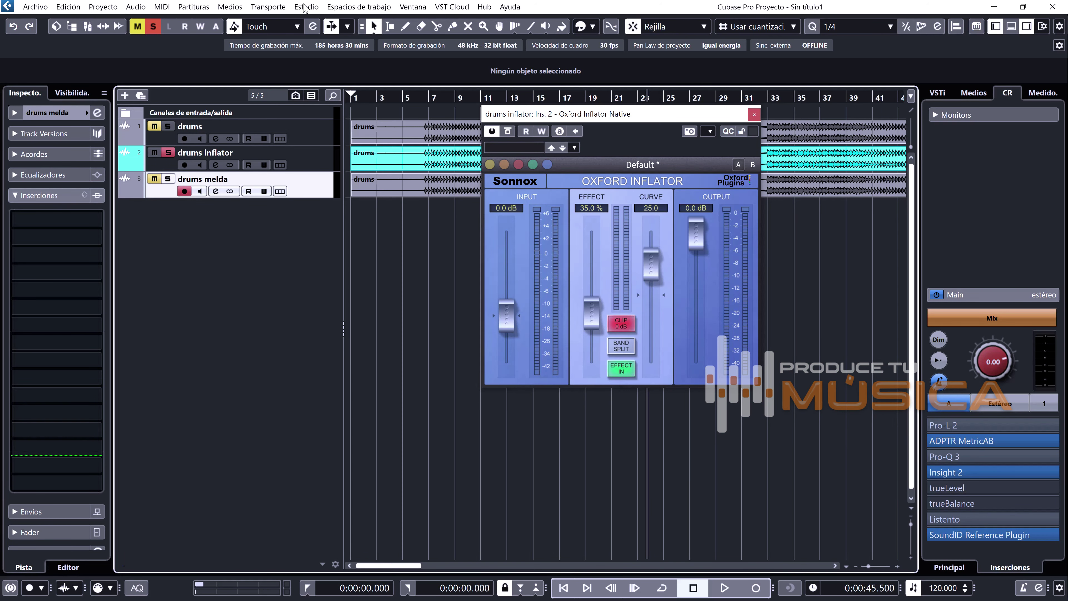
Rescan the VST plug-ins in the plug-in manager, acknowledge the scan result and close the manager
left_click(307, 7)
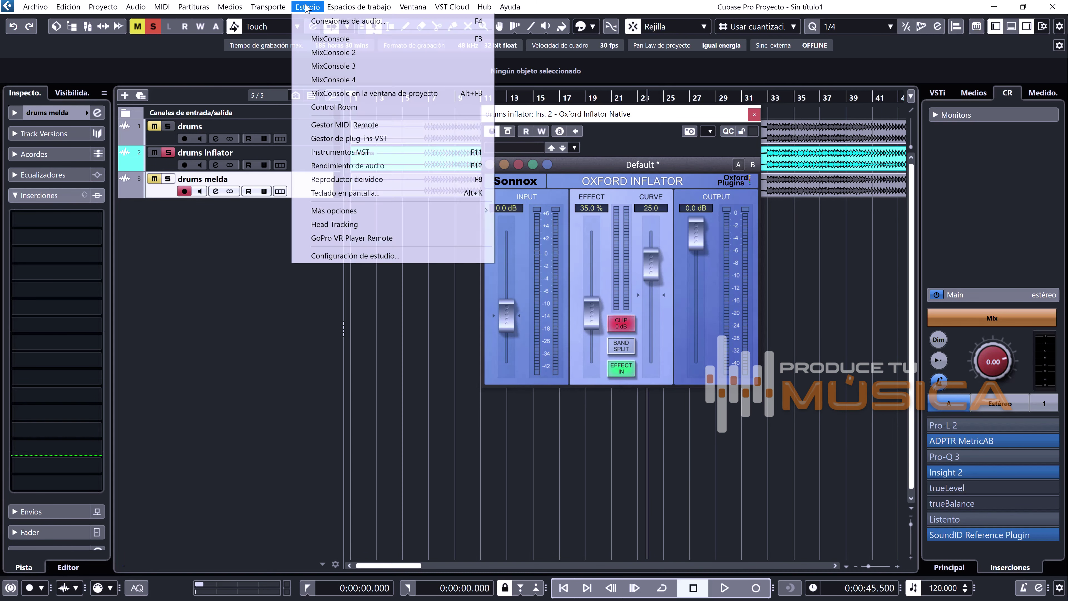
left_click(399, 145)
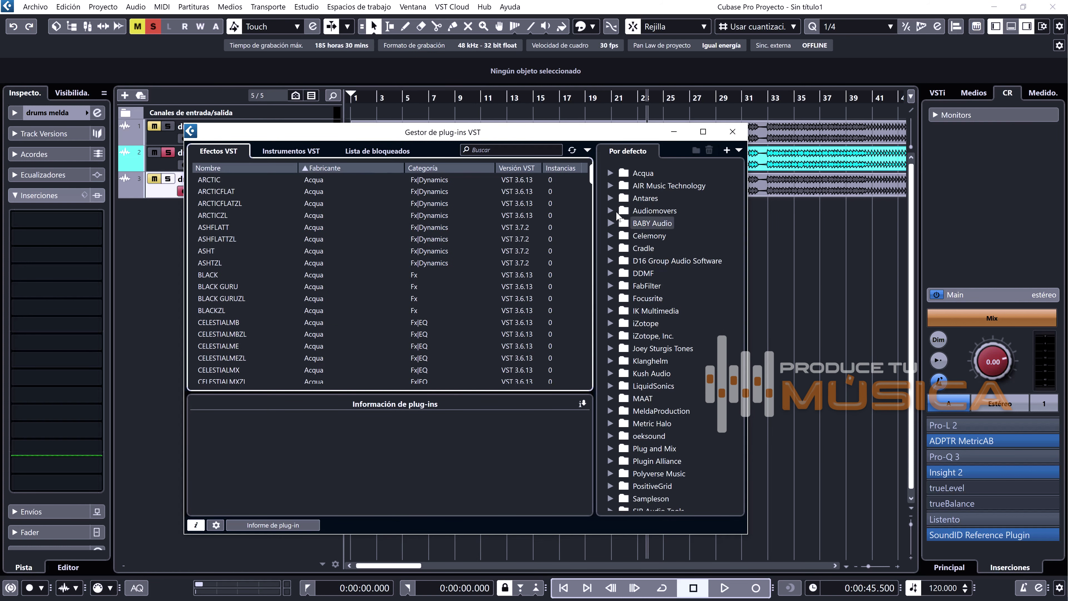
left_click(572, 151)
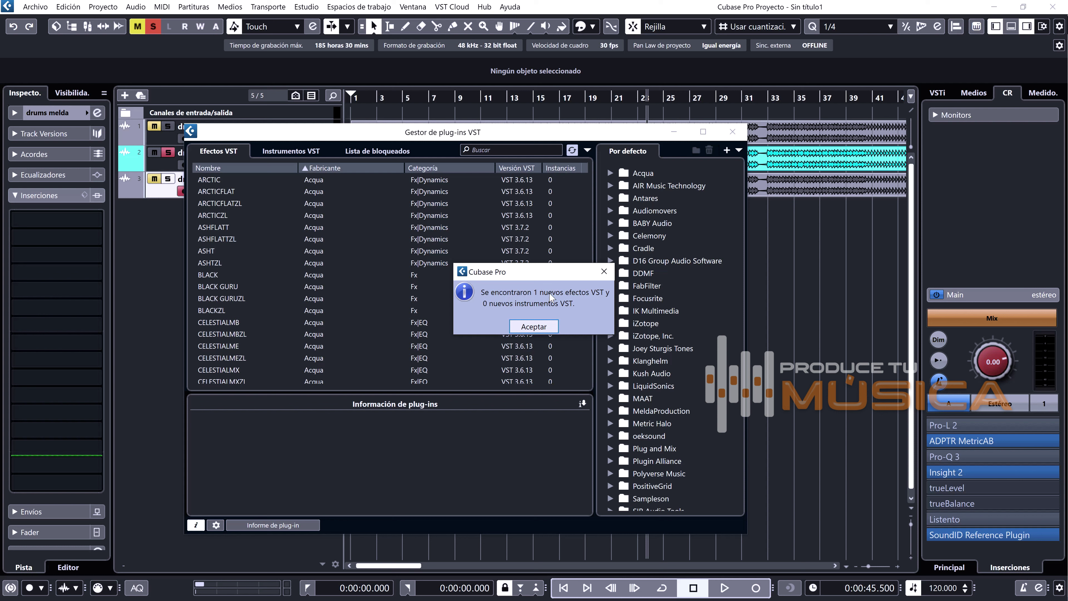
left_click(527, 327)
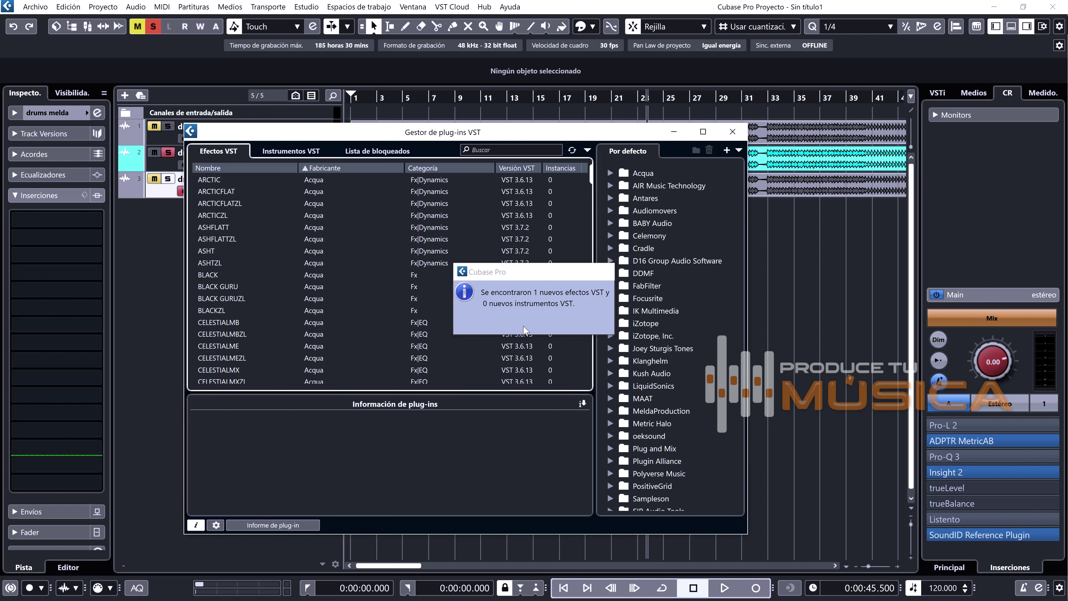
left_click(732, 133)
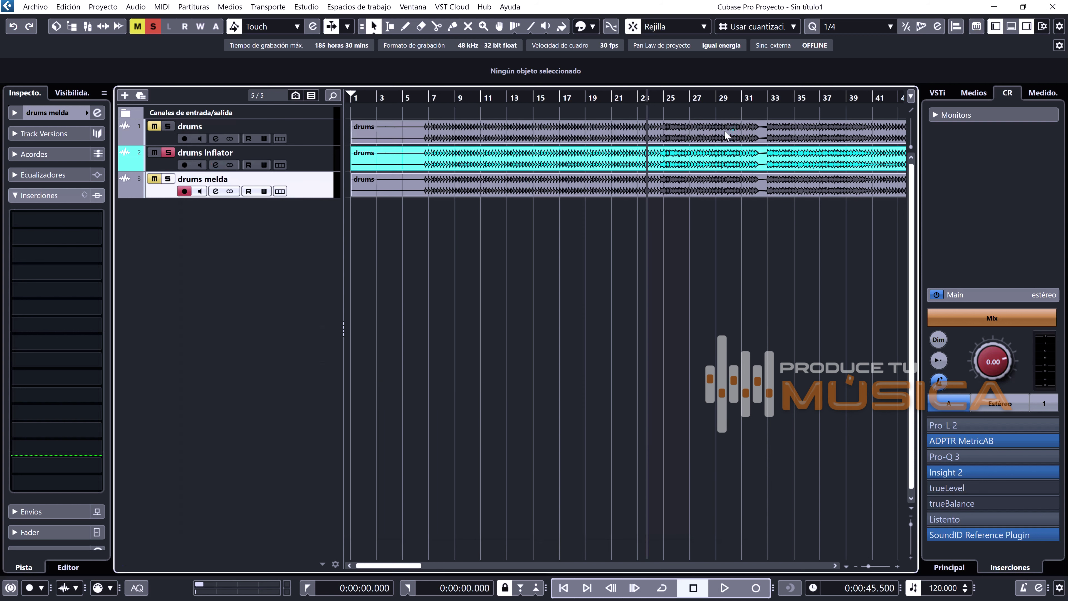
Insert MWaveShaper in the second insert slot of the drums melda track
left_click(309, 161)
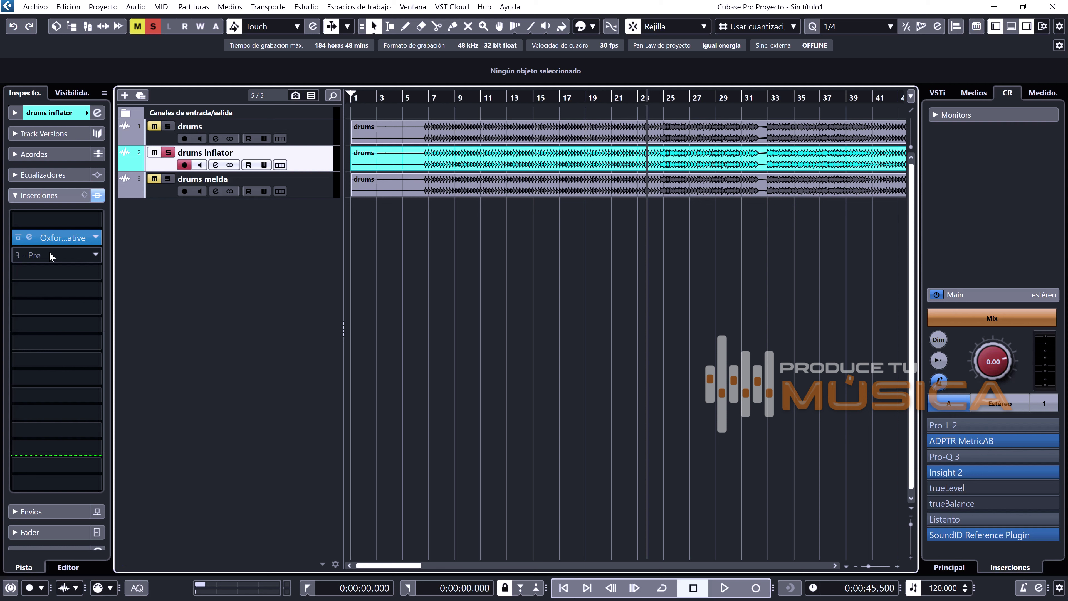
left_click(319, 191)
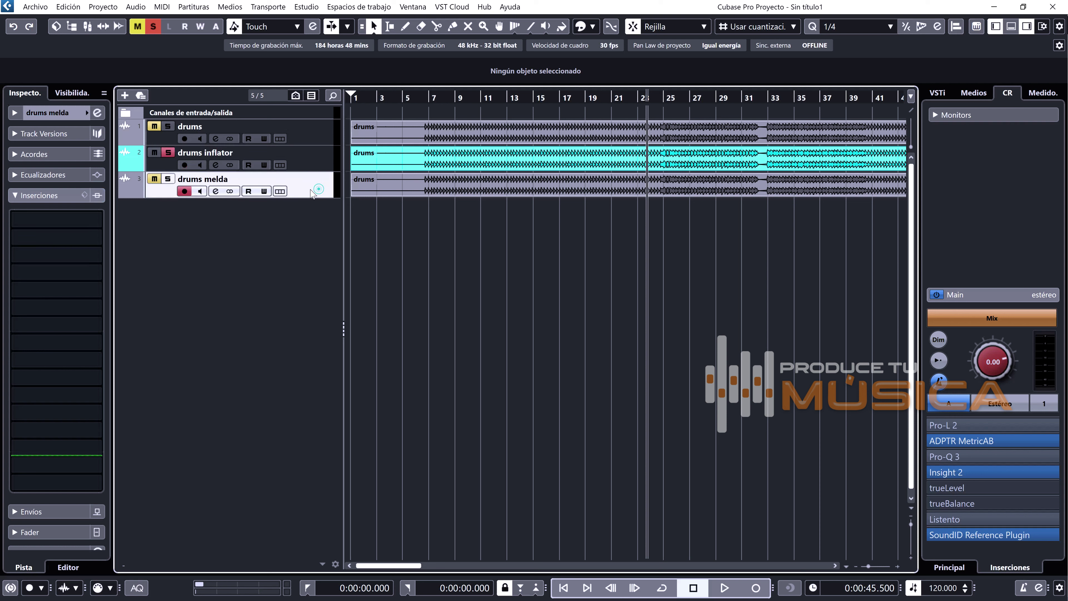
left_click(98, 218)
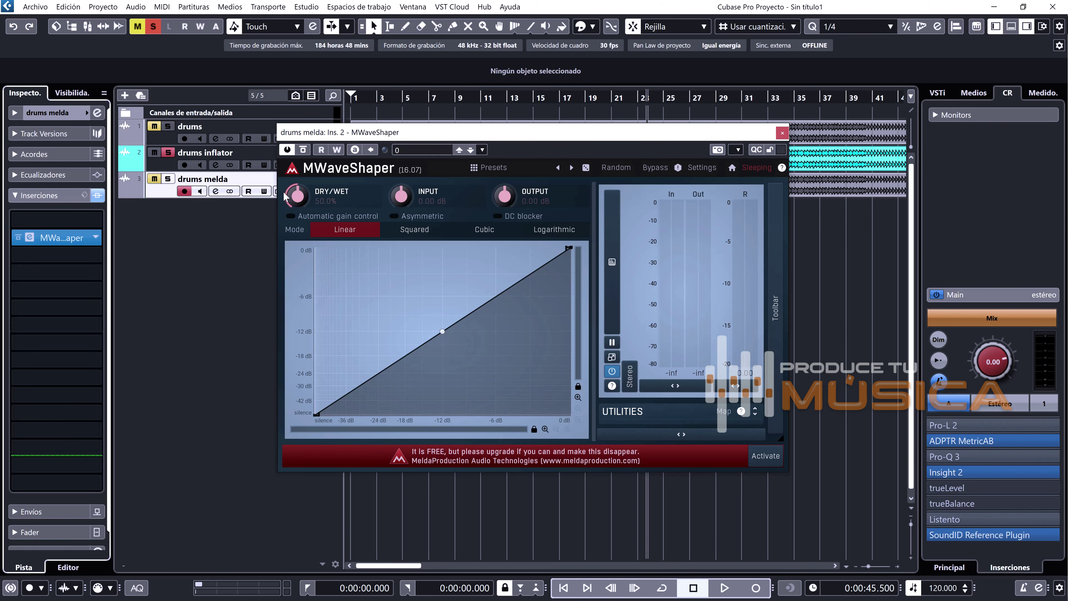
Colour the drums melda track medium blue
left_click(159, 189)
left_click(88, 113)
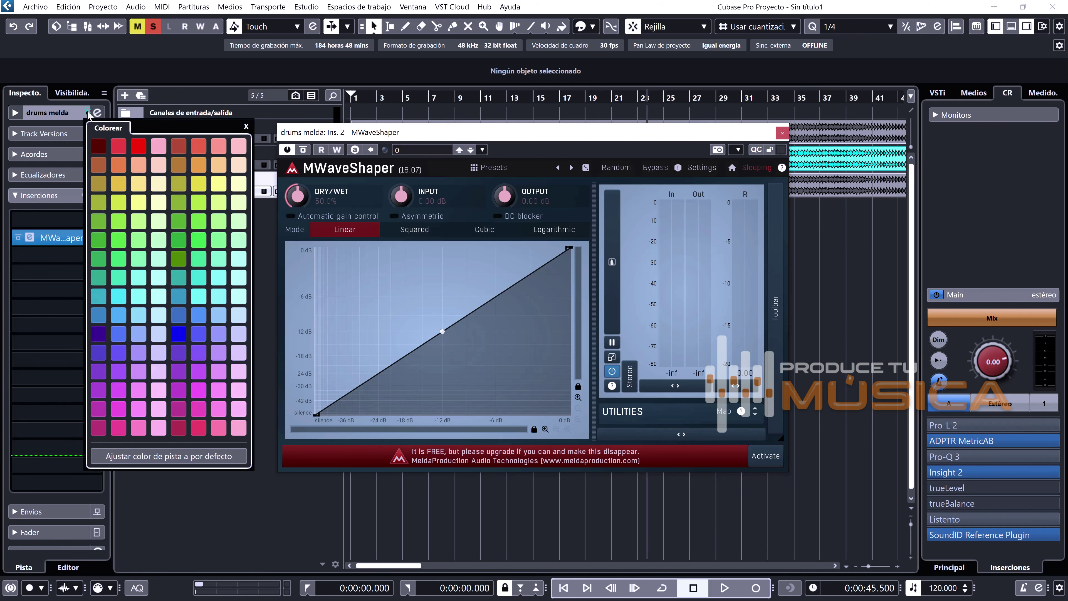
left_click(179, 323)
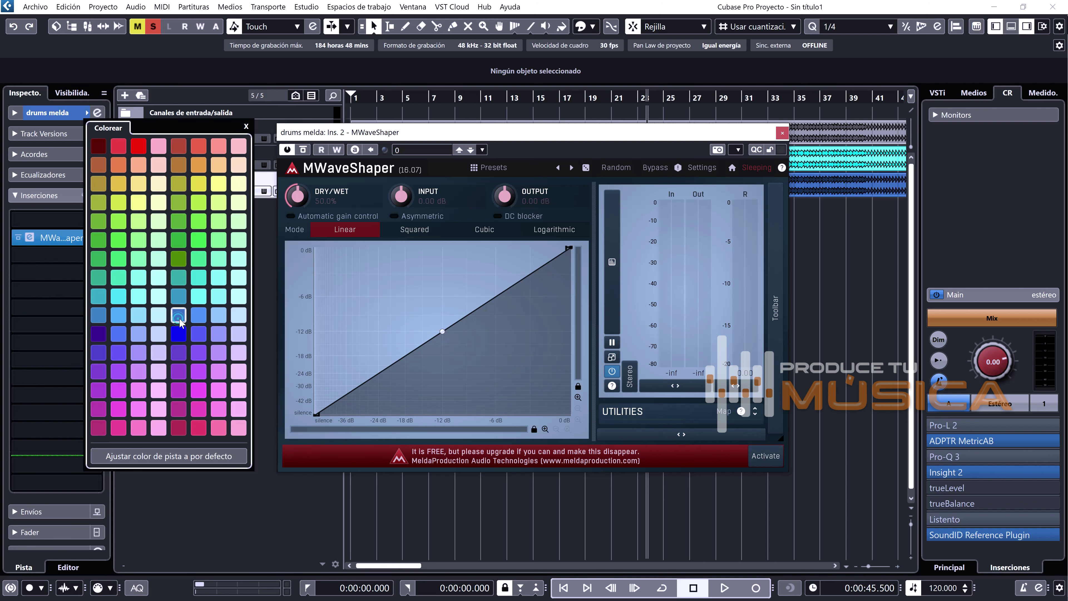
left_click(262, 496)
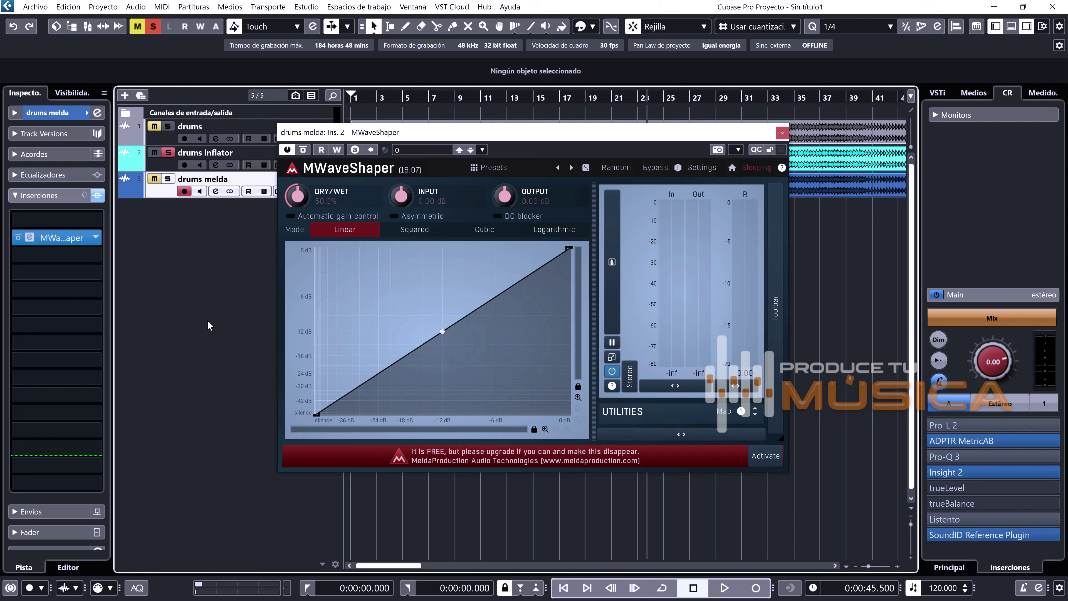
Solo the drums melda track exclusively and show the Oxford Inflator of the drums inflator track beside MWaveShaper
left_click(168, 179, "ctrl")
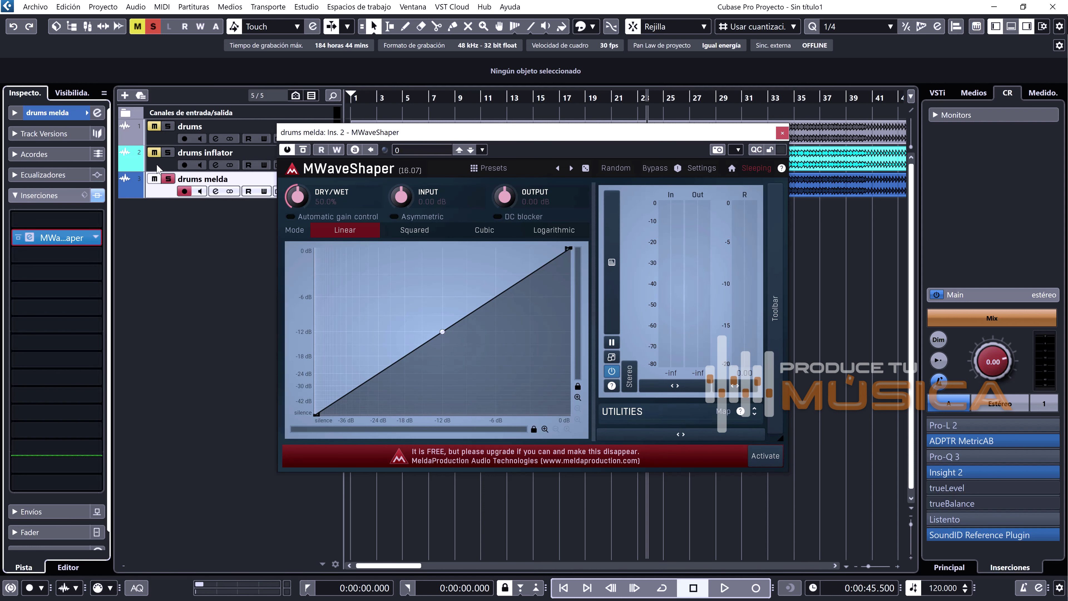
left_click(157, 168)
left_click(68, 233)
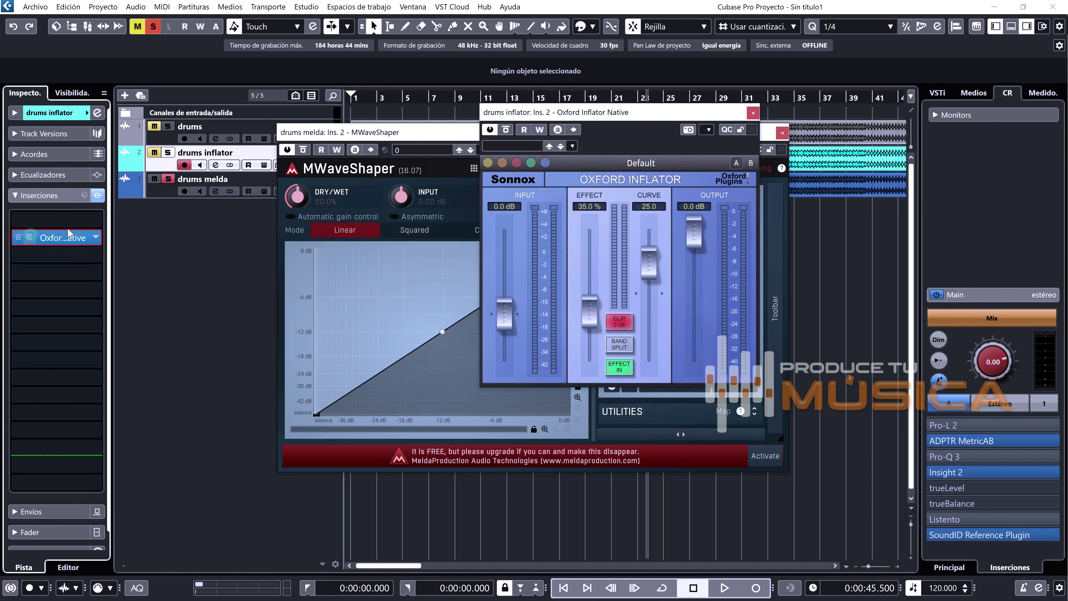
left_click_drag(648, 120, 772, 140)
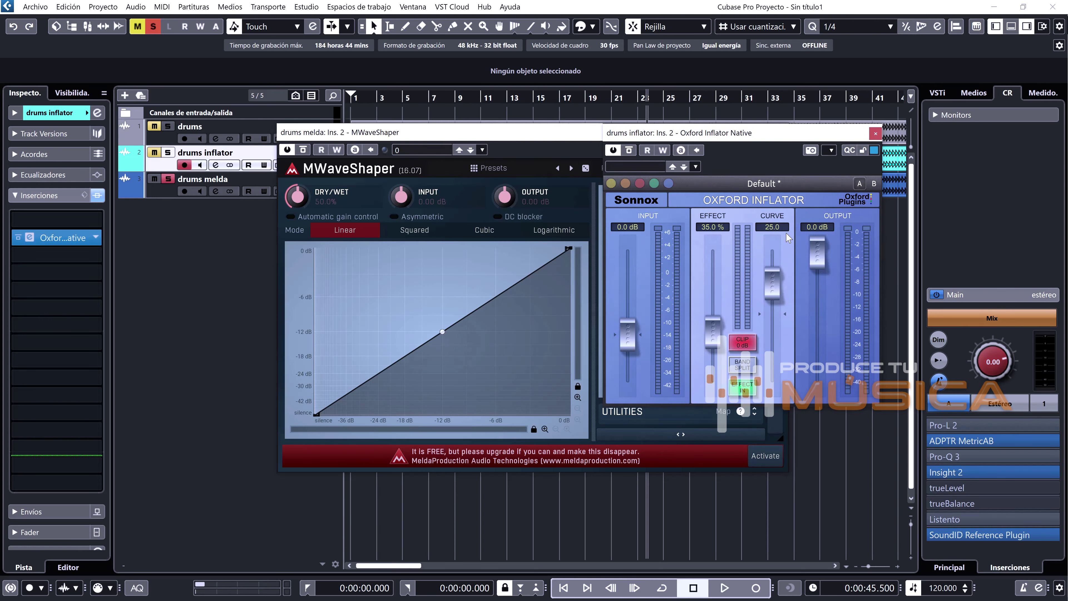
Raise the midpoint of MWaveShaper's linear transfer curve so that it bows moderately upward
left_click(442, 334)
mouse_move(442, 333)
left_mouse_down()
mouse_move(437, 307)
mouse_move(437, 334)
mouse_move(431, 310)
mouse_move(433, 322)
left_mouse_up()
left_click(722, 223)
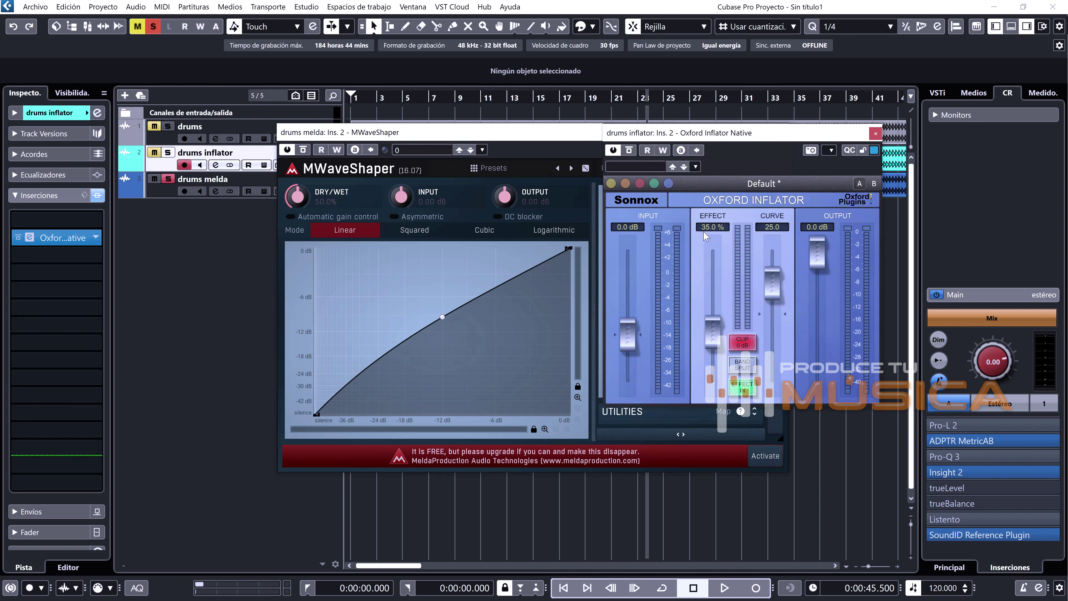
left_click(297, 200)
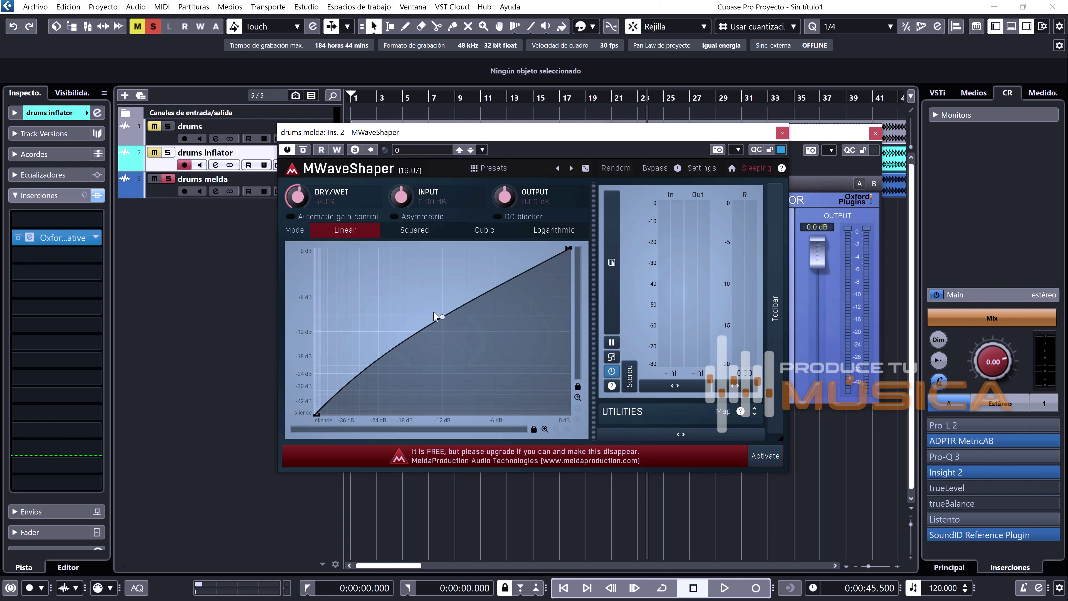
mouse_move(442, 320)
left_click_drag(443, 323, 442, 322)
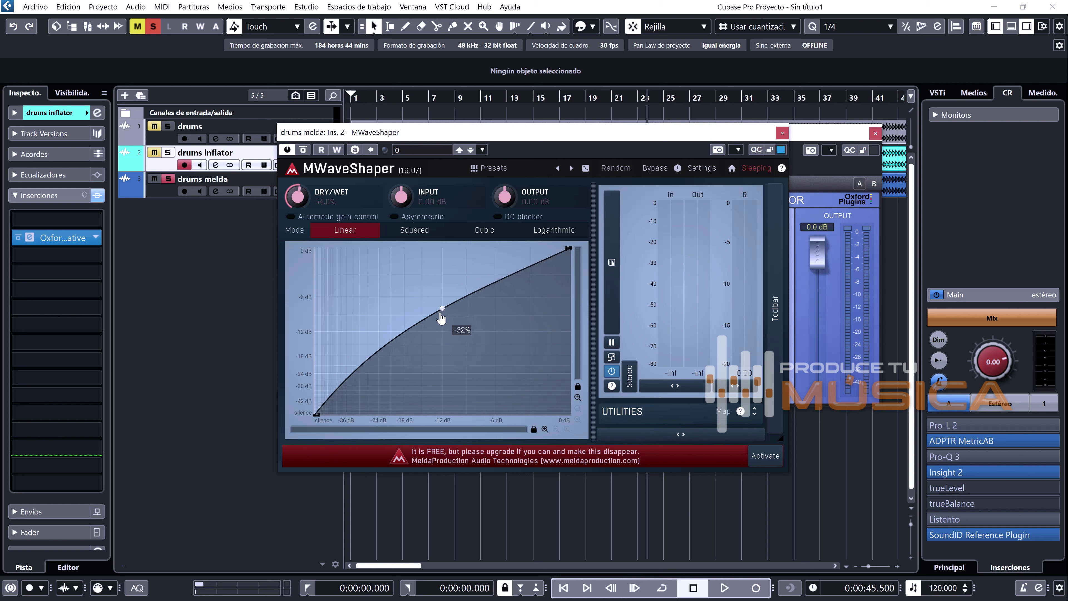
Set MWaveShaper's dry/wet to 35% to match the Inflator's effect amount, and close the MWaveShaper window
left_click(715, 228)
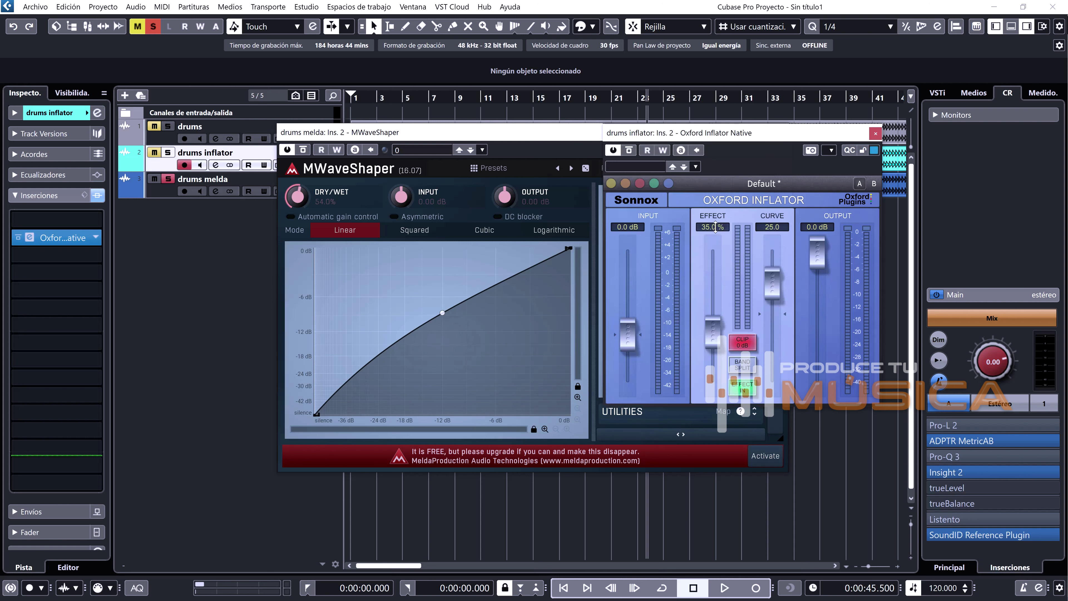
left_click(297, 196)
double_click(296, 195)
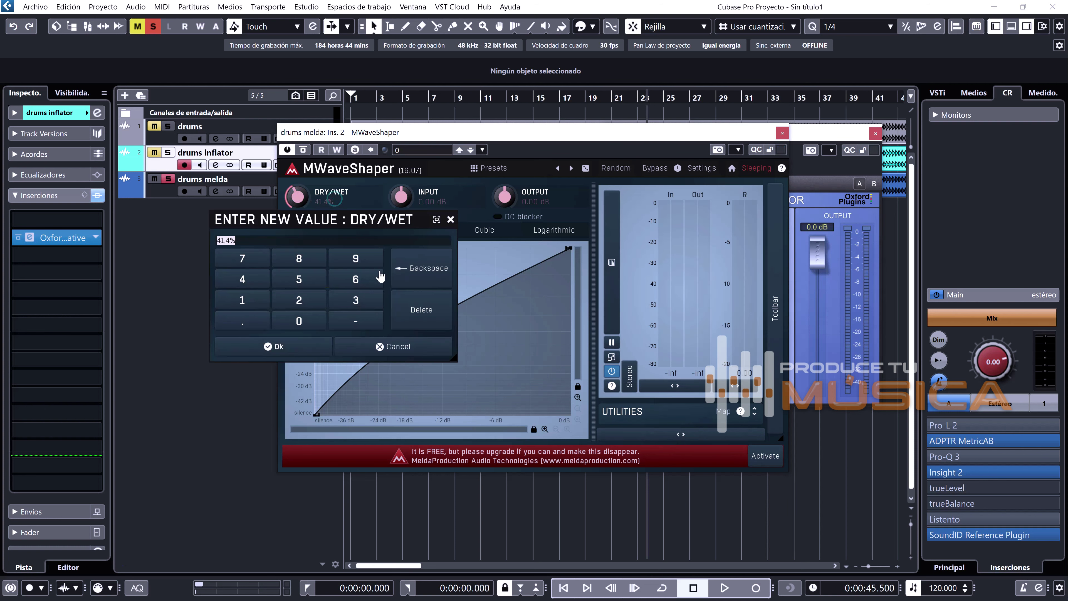
left_click(363, 306)
left_click(299, 280)
left_click(279, 347)
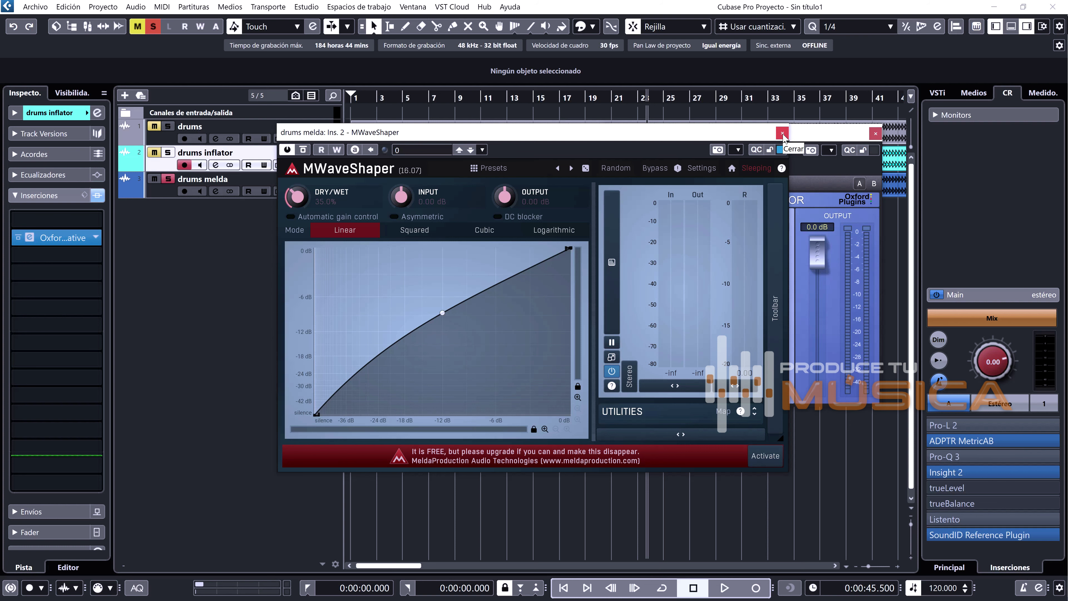
left_click(782, 134)
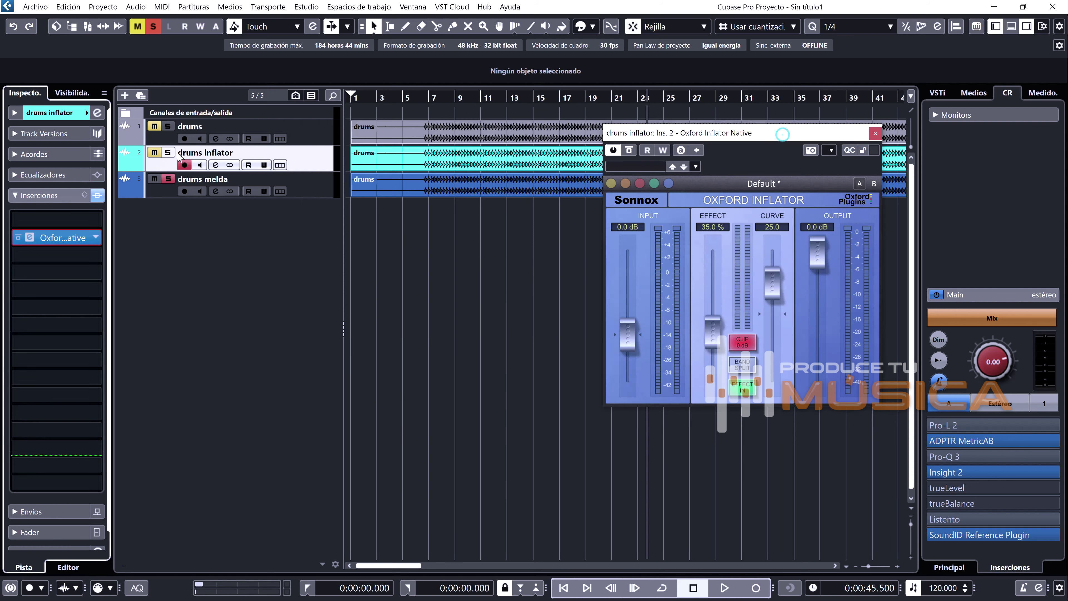
Solo the drums inflator track and play it while toggling the Oxford Inflator's bypass to compare the sound, ending with playback stopped
left_click(168, 153, "ctrl")
key("space")
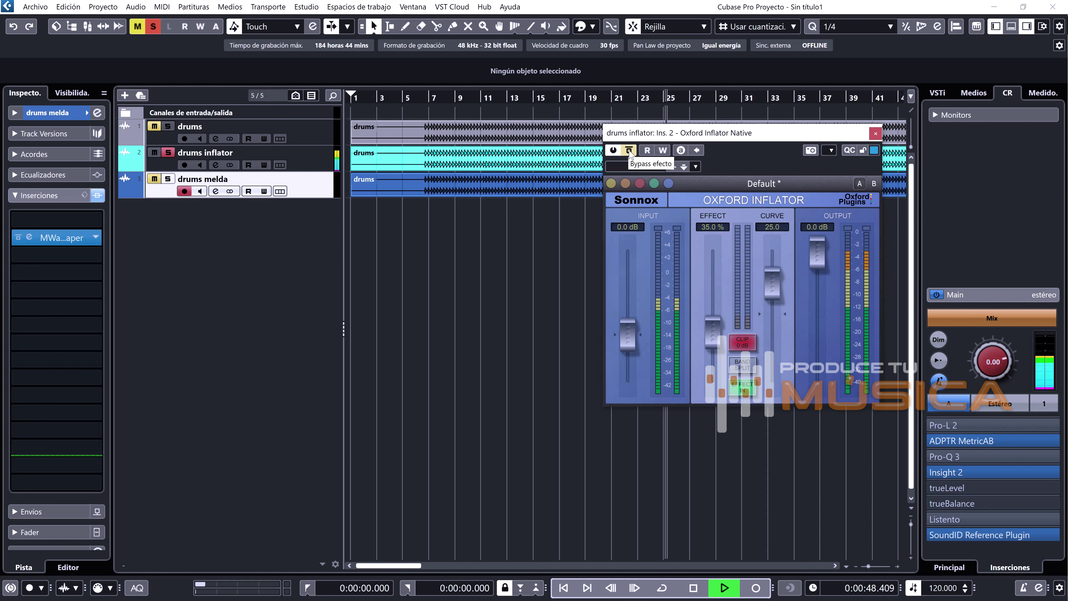
left_click(629, 152)
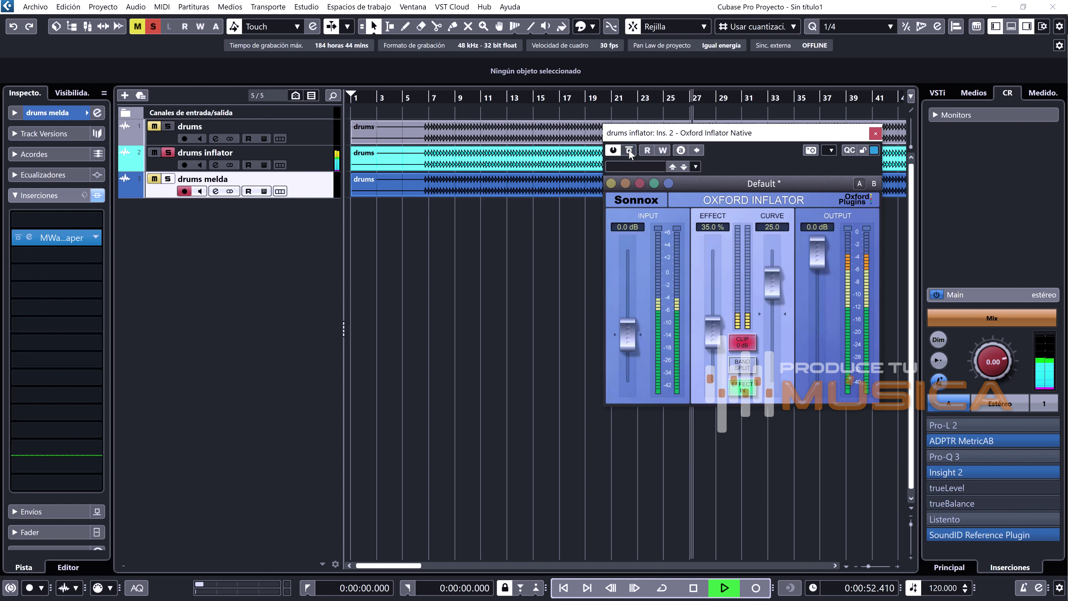
left_click(629, 152)
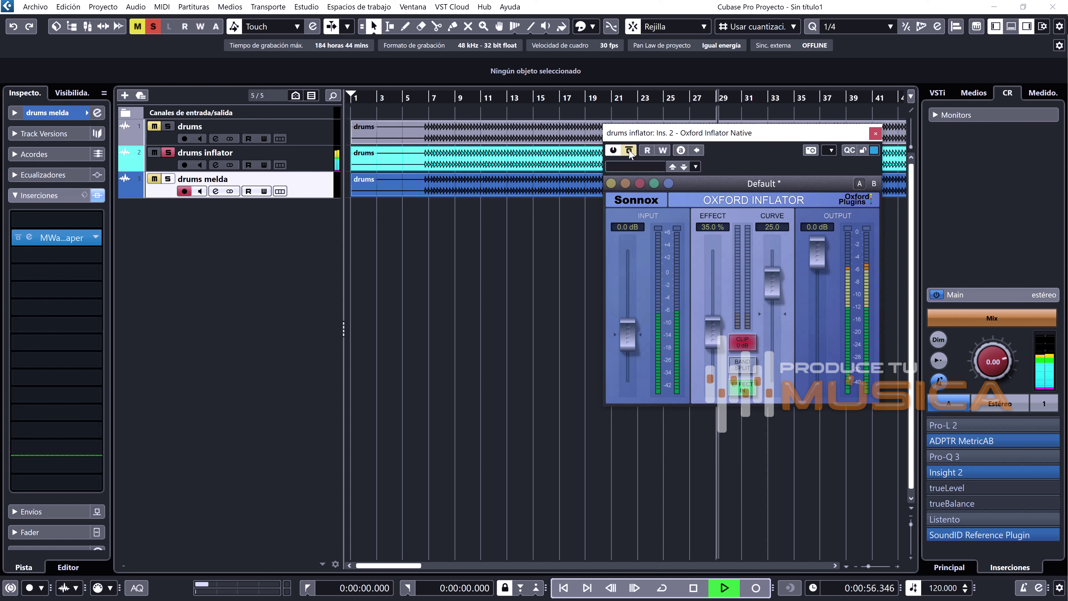
left_click(629, 151)
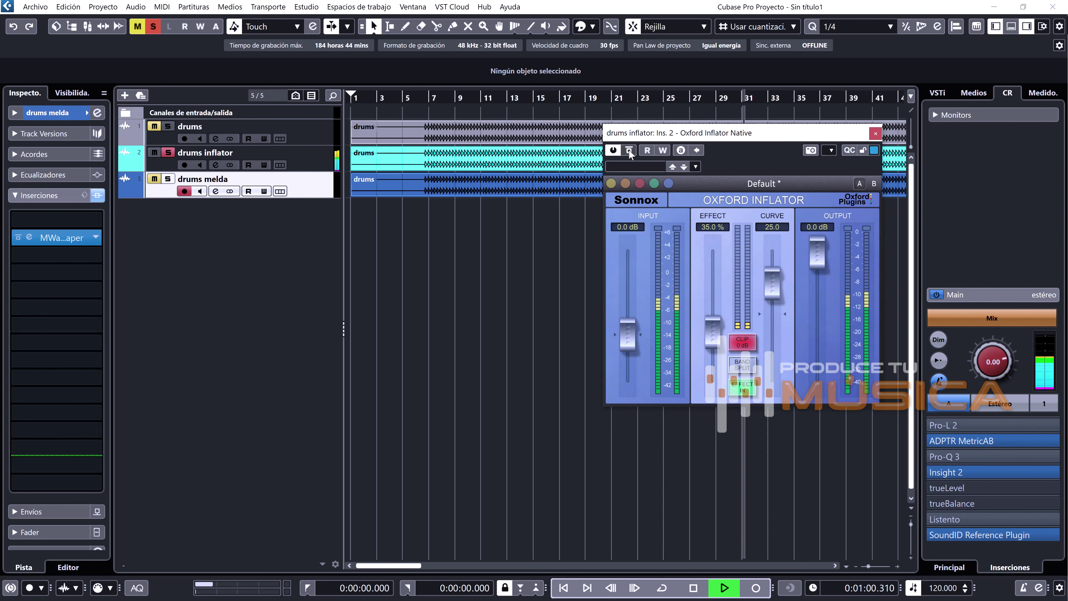
left_click(630, 152)
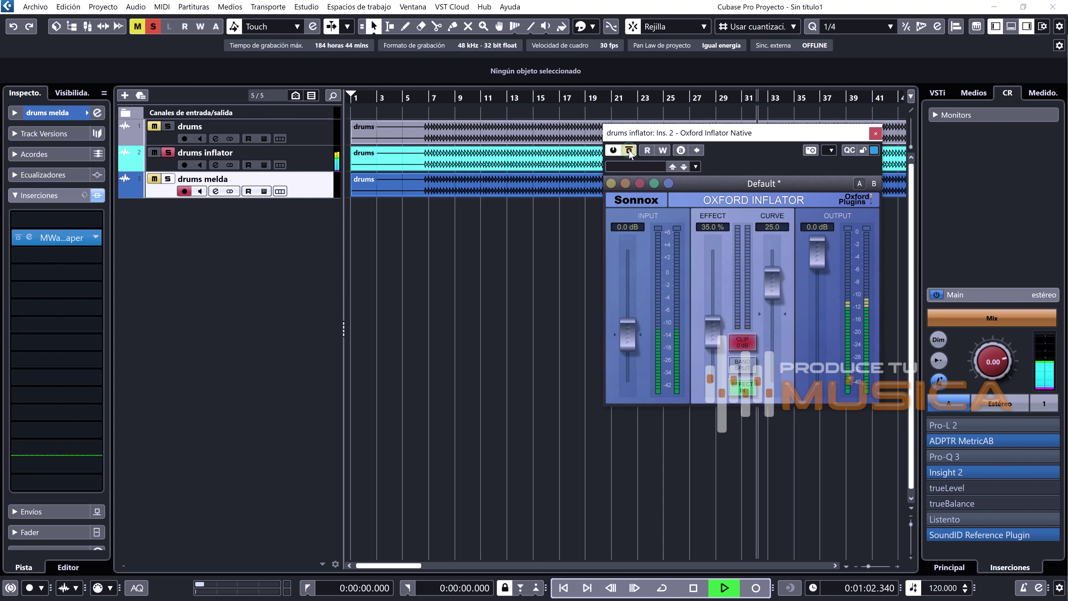
key("space")
left_click(689, 431)
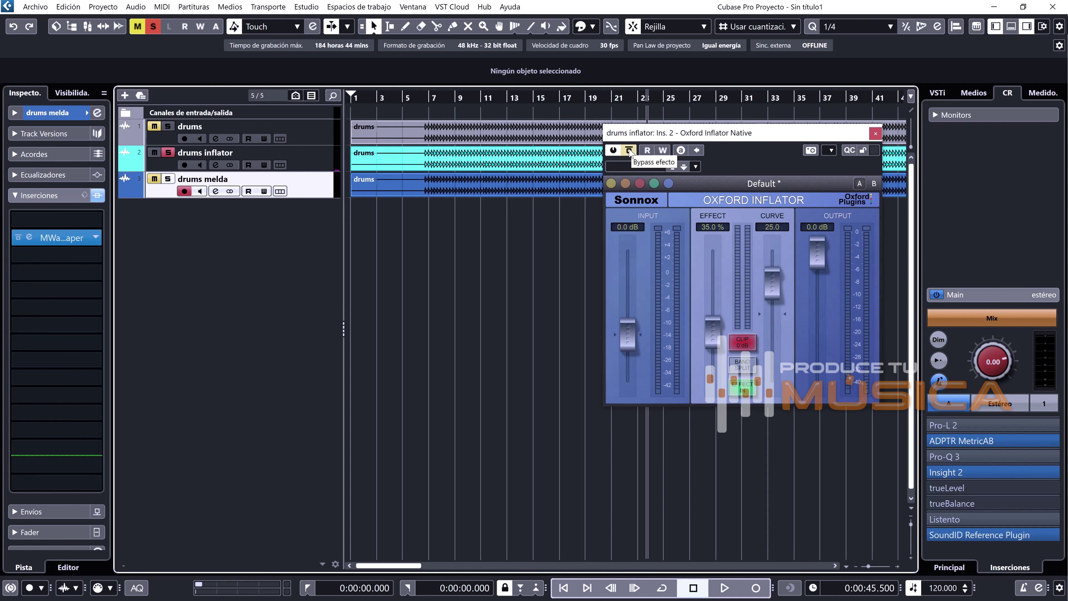
Solo drums melda with drums inflator muted, review the MWaveShaper settings and close both plugin windows
left_click(154, 179)
left_click(155, 154)
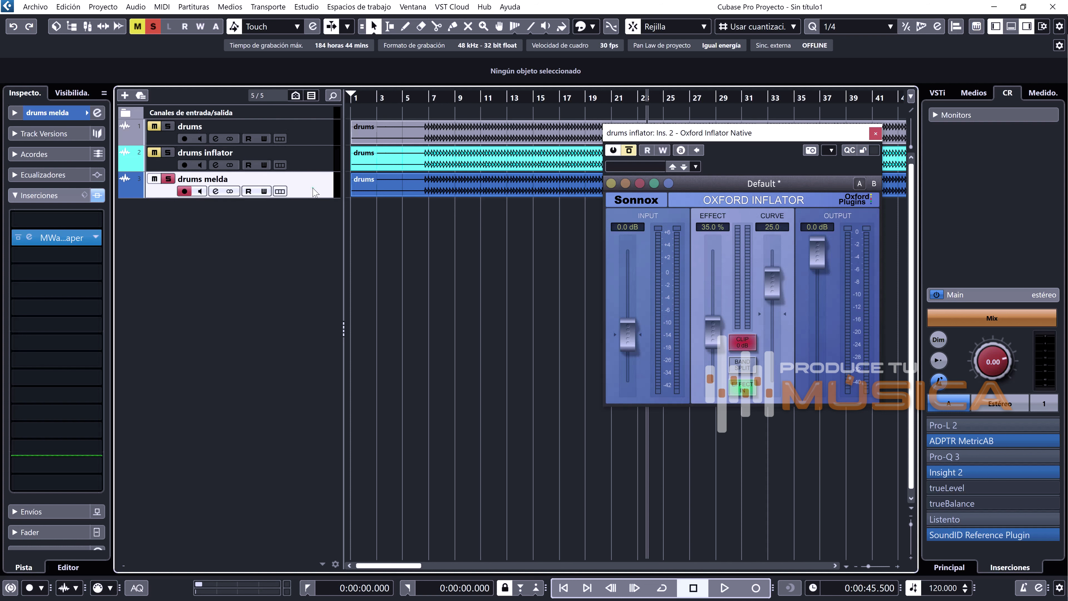
left_click(55, 238)
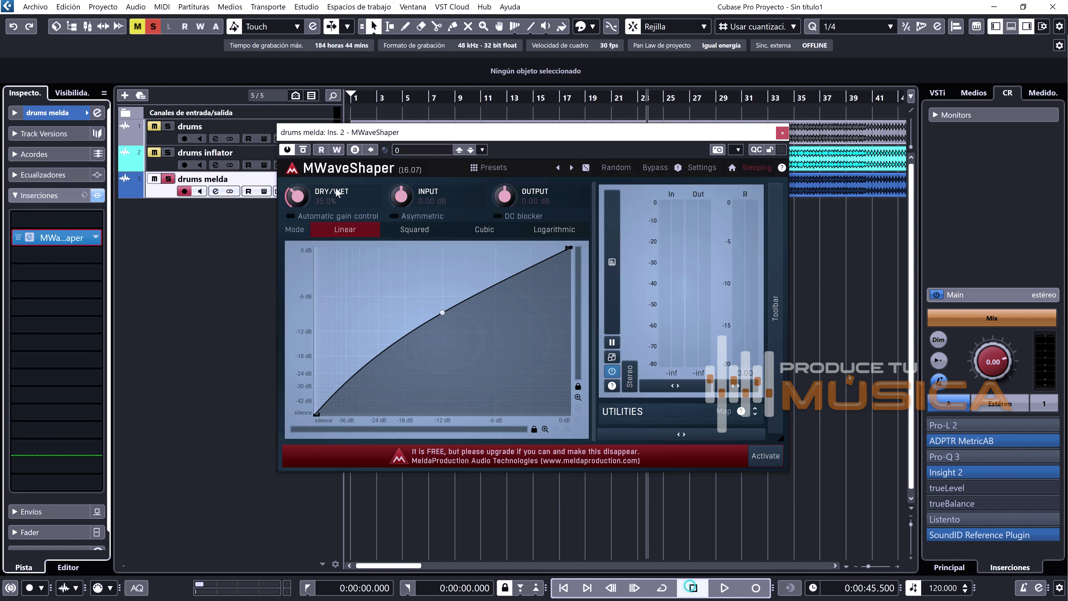
left_click(586, 168)
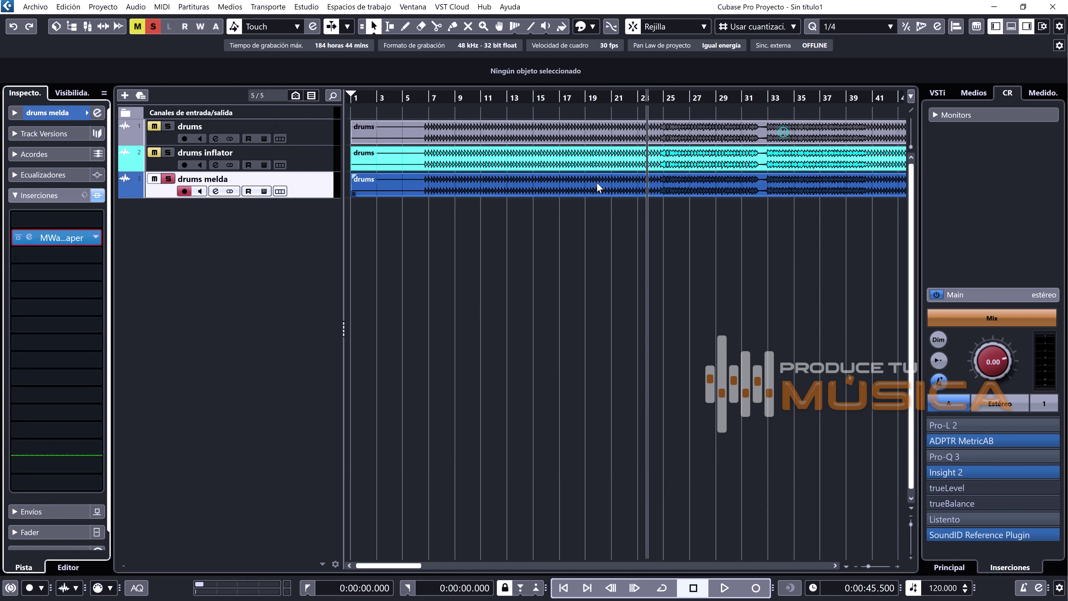
Compare the audio clips and channel fader levels of drums melda and drums inflator, returning to the inserts of drums melda
left_click(608, 177)
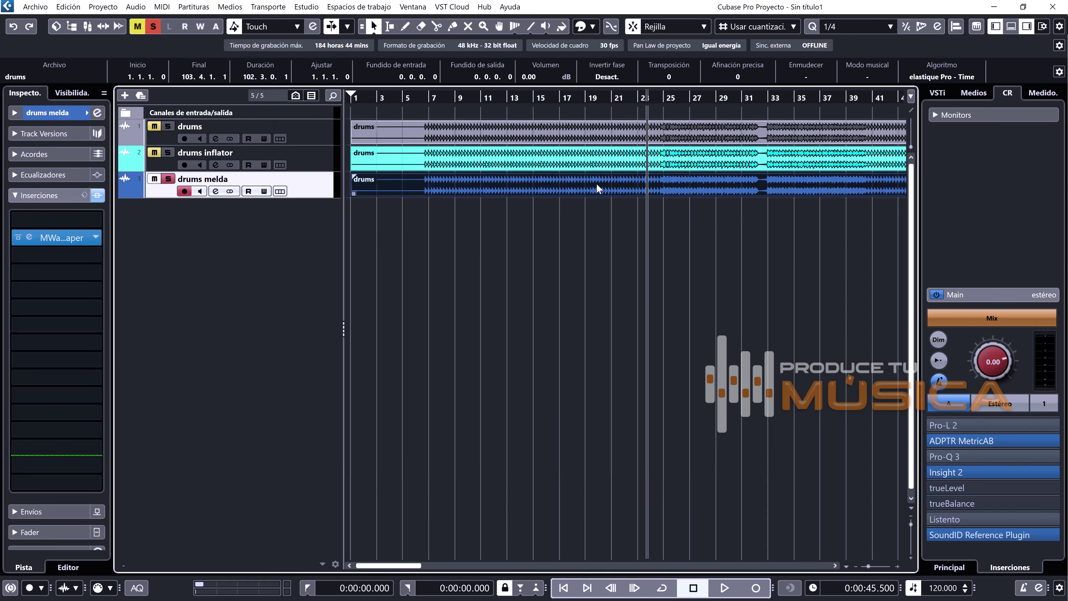
left_click(551, 155)
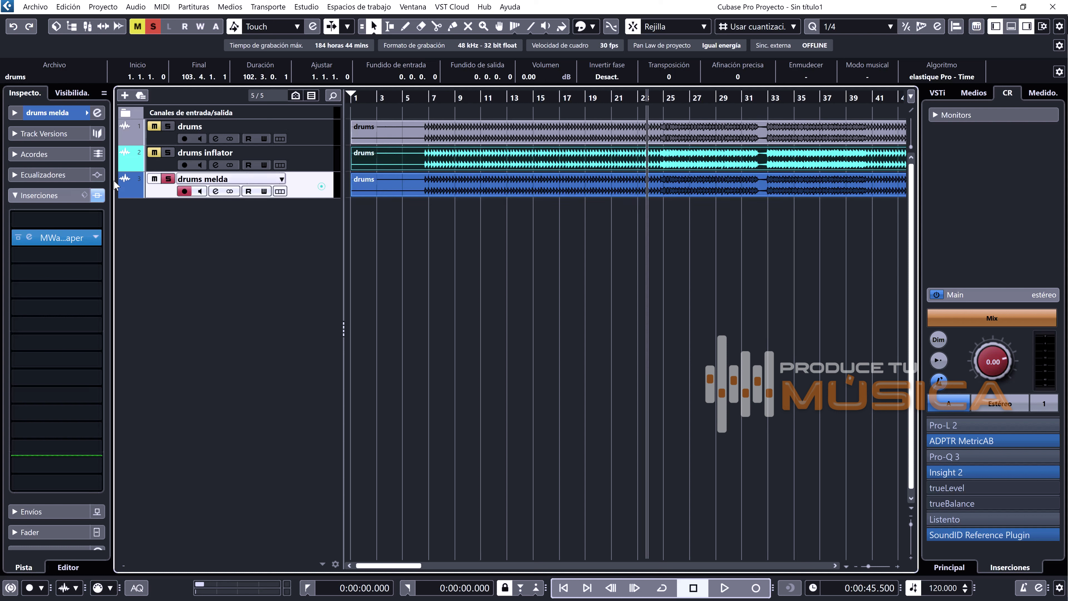
left_click(54, 195)
left_click(35, 235)
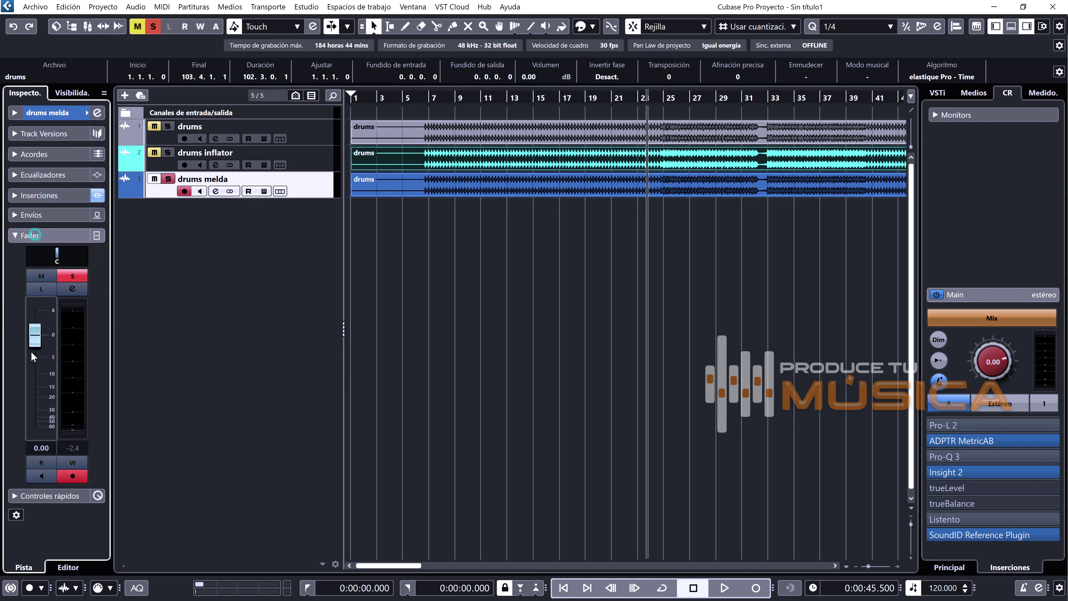
left_click(311, 167)
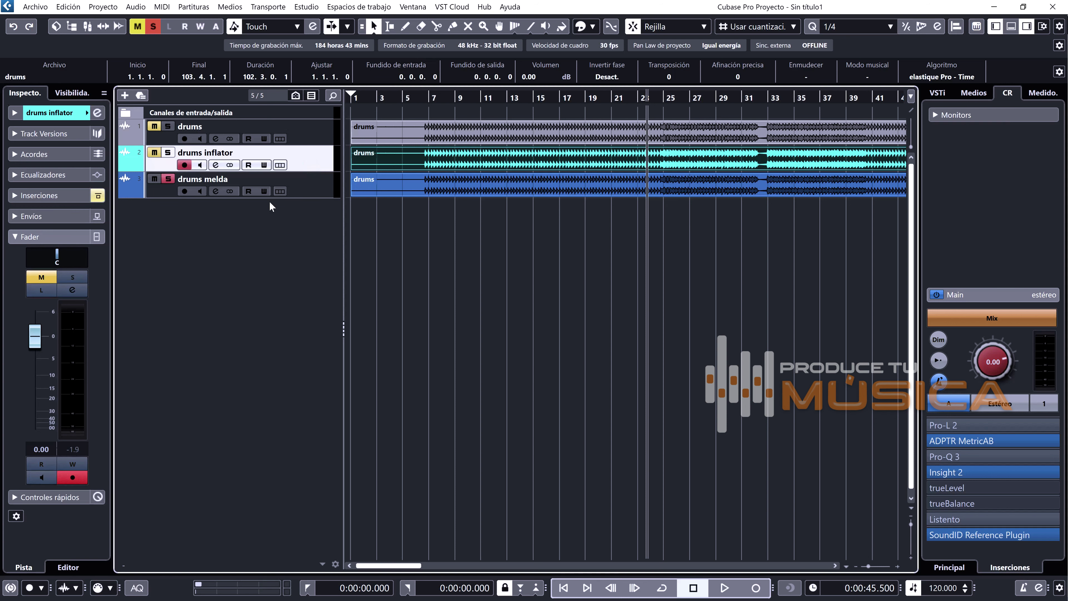
left_click(306, 190)
left_click(46, 195)
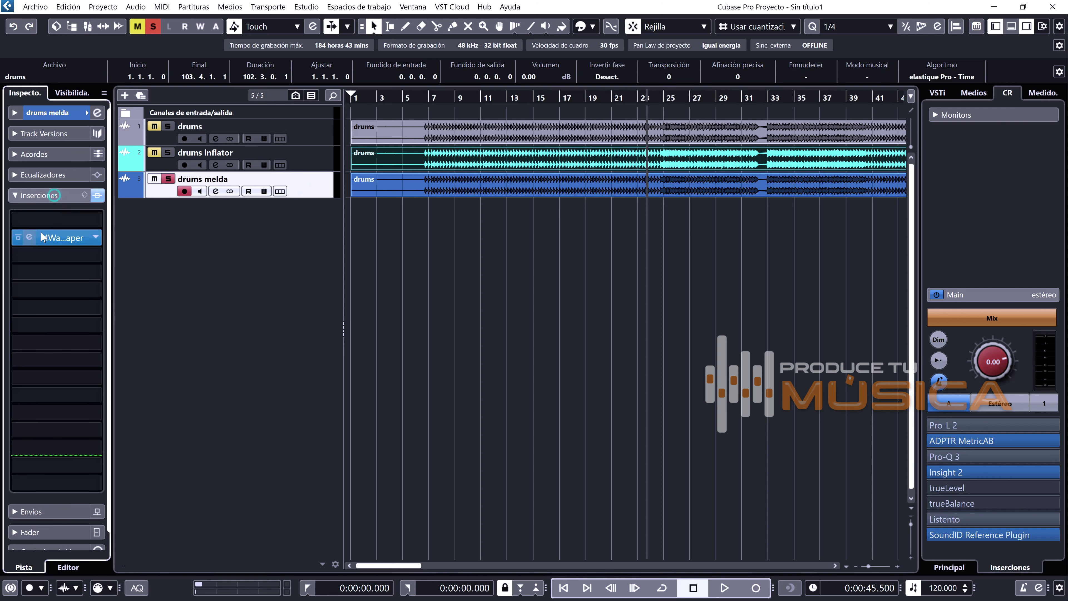
Open MWaveShaper on drums melda and play the track while toggling the plugin's bypass to compare the sound, ending stopped with the effect bypassed
left_click(62, 238)
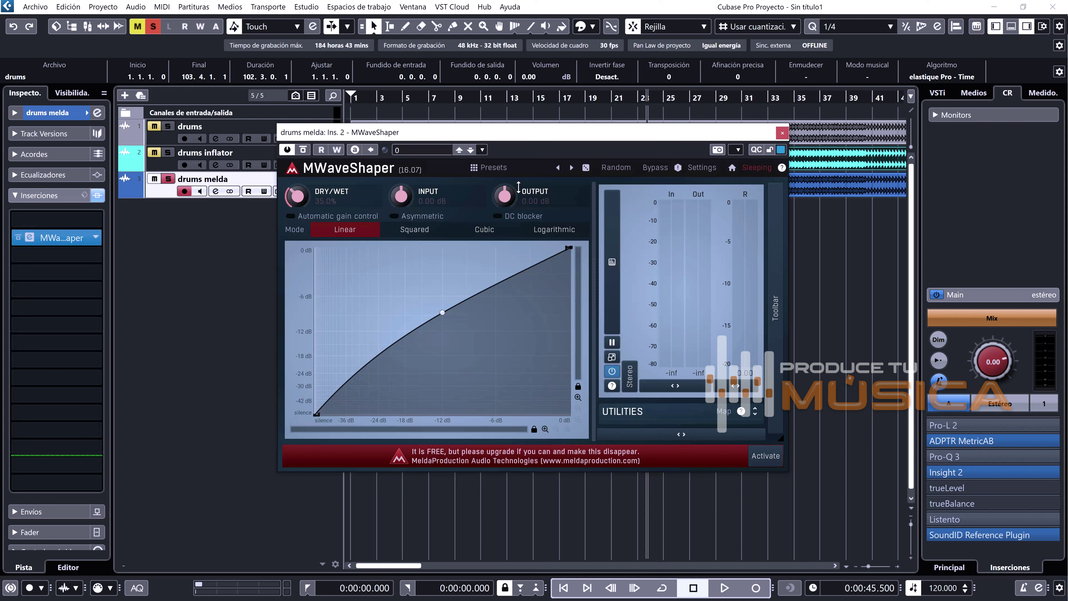
left_click(303, 150)
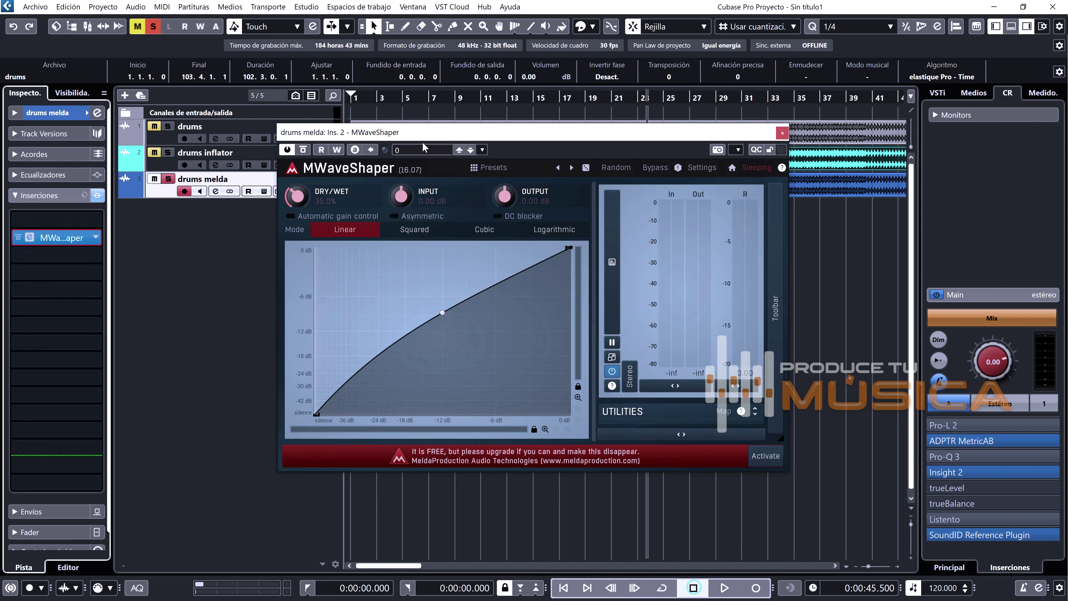
key("space")
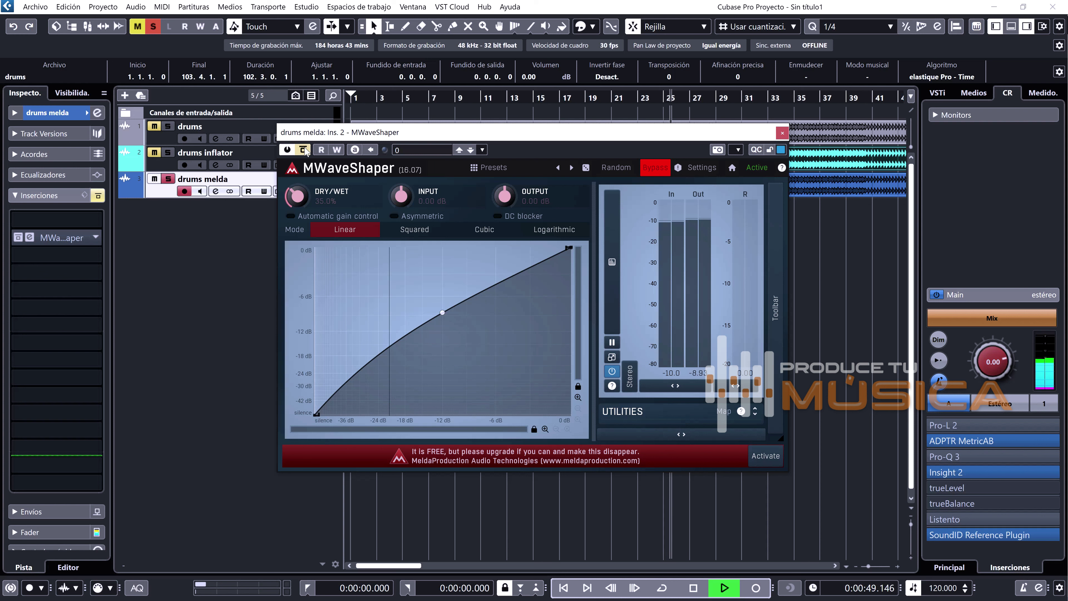
left_click(303, 150)
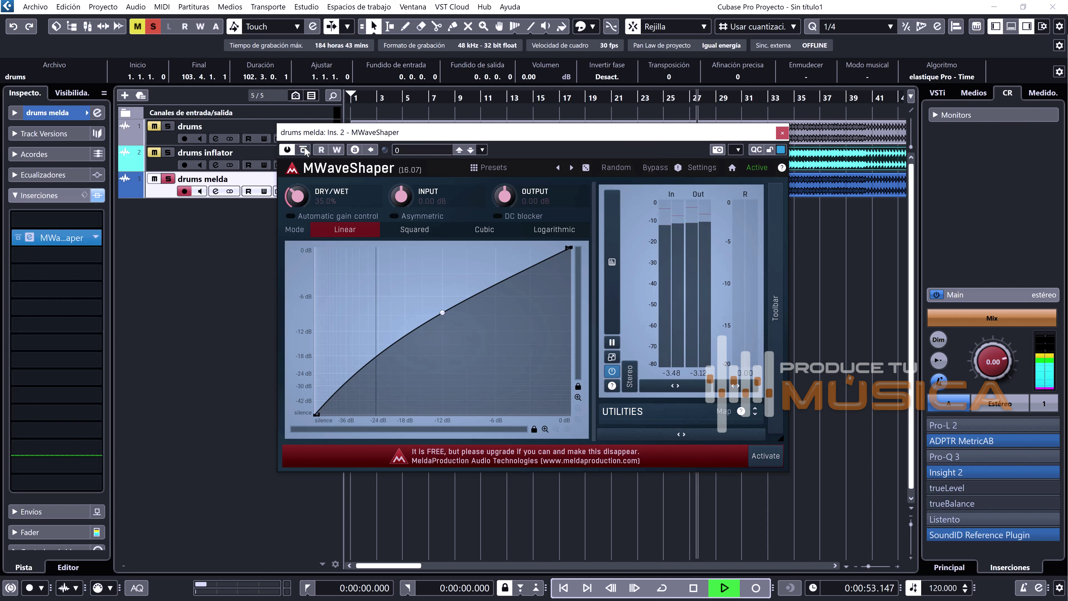
left_click(303, 149)
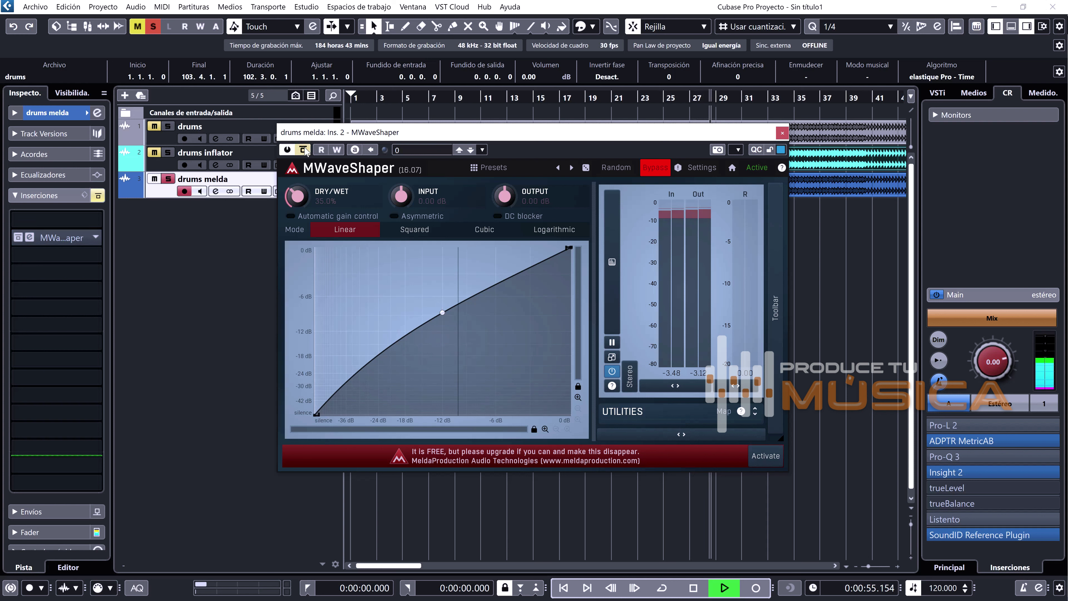
left_click(303, 150)
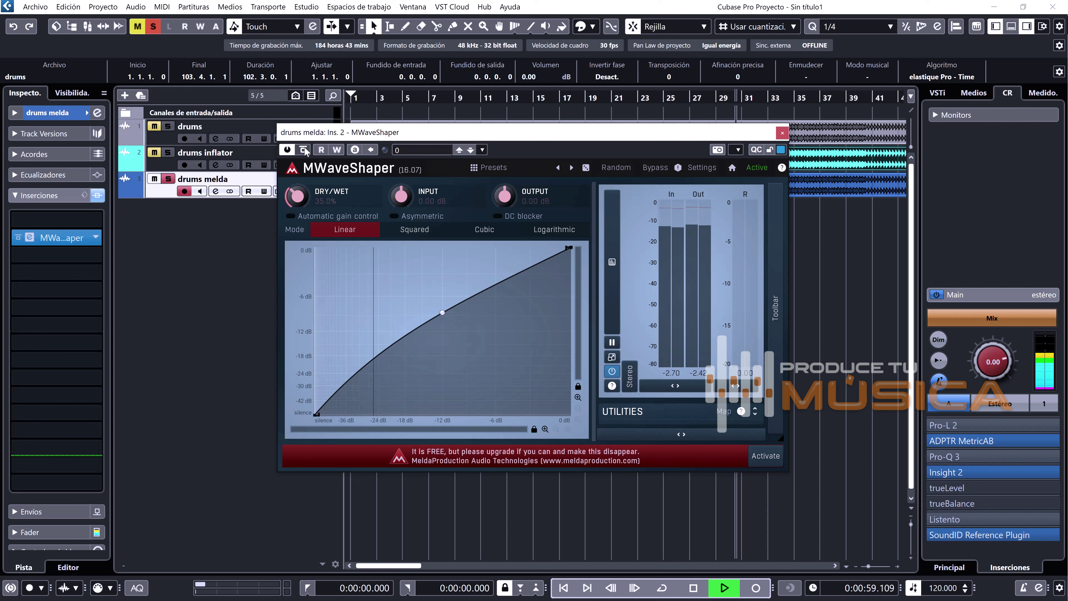
left_click(303, 150)
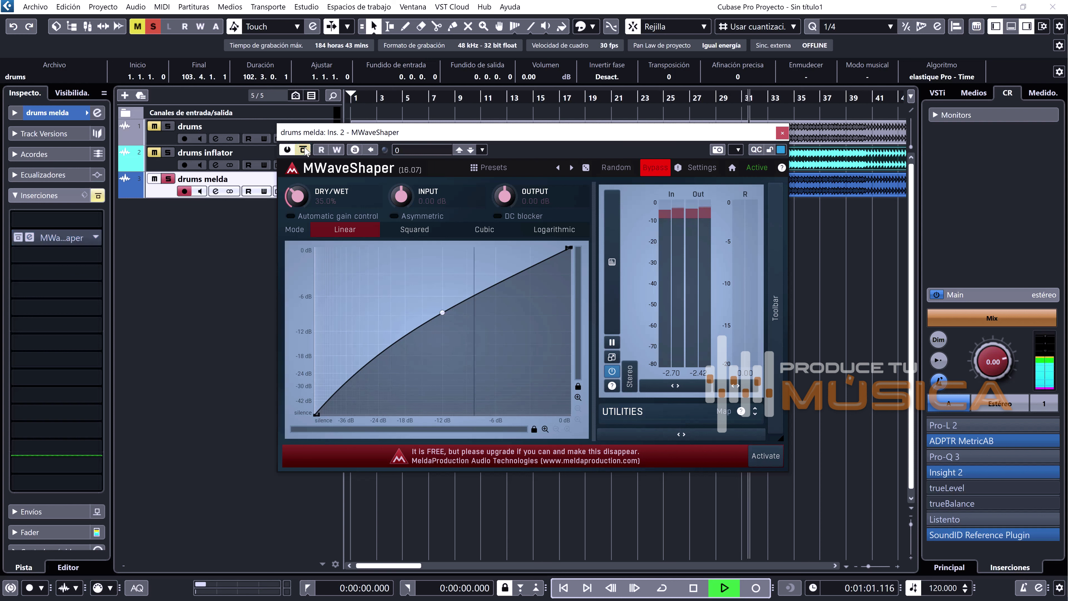
key("space")
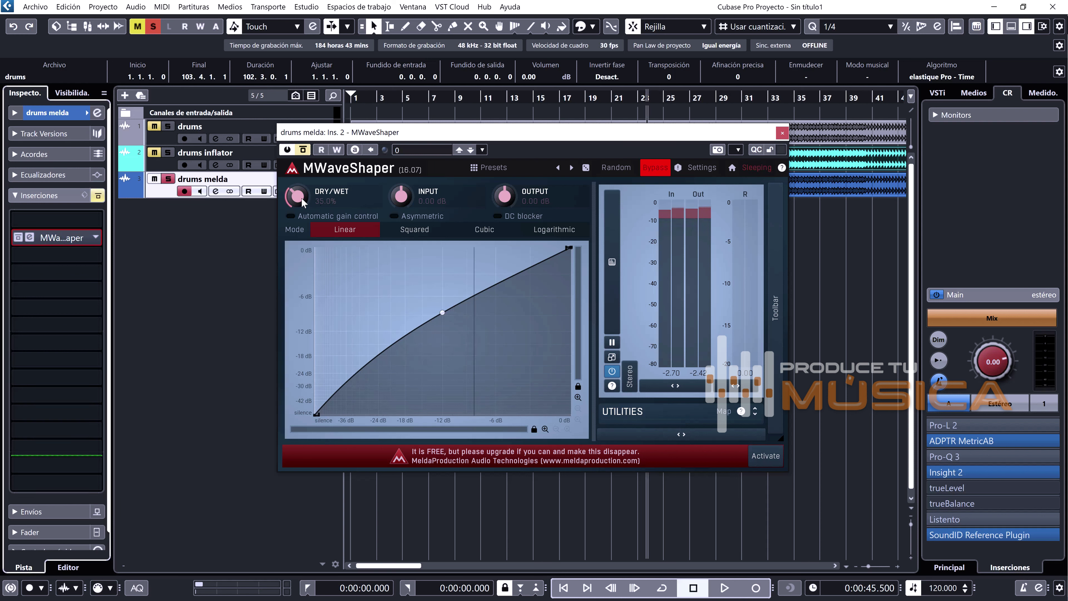
Set MWaveShaper's dry/wet amount to 50% on drums melda
left_click(298, 196)
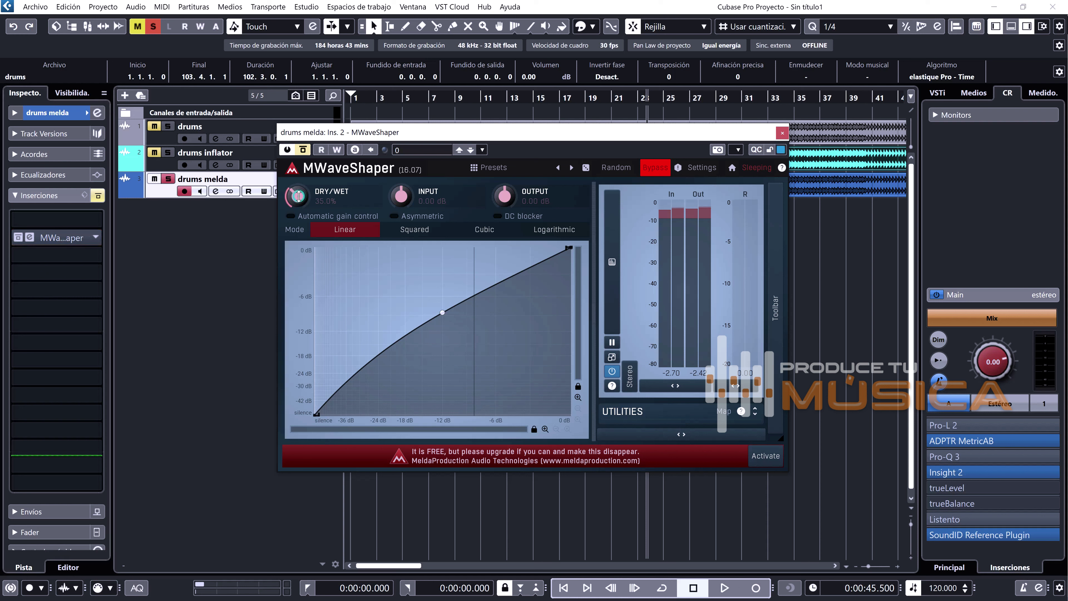
double_click(299, 195)
left_click(298, 279)
type("0")
key("Return")
Play drums melda at the 50% dry/wet setting while toggling MWaveShaper's bypass, ending with playback stopped and the effect bypassed
key("space")
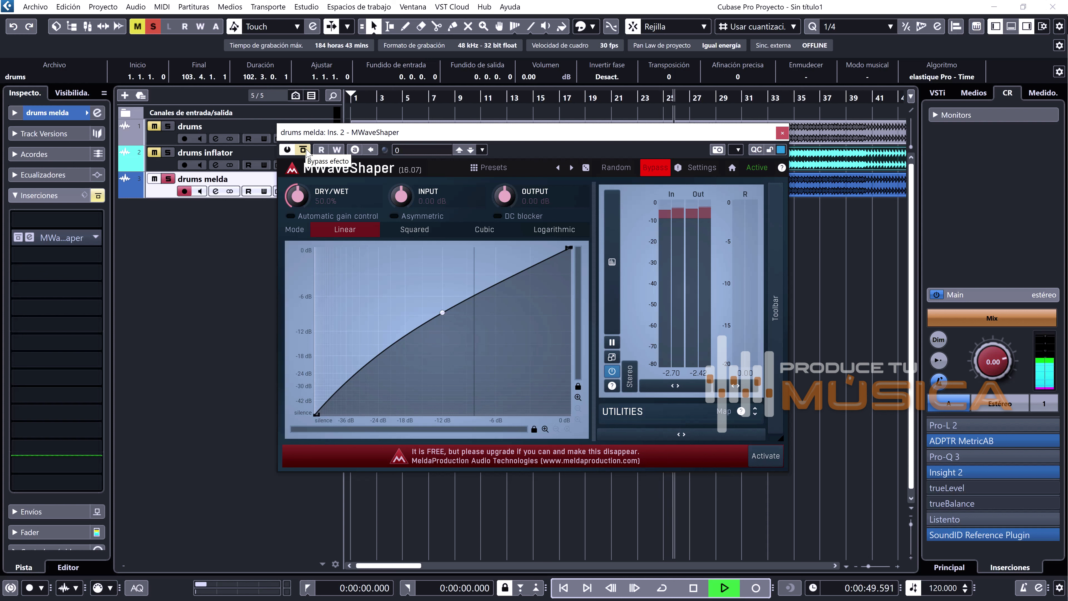
left_click(303, 149)
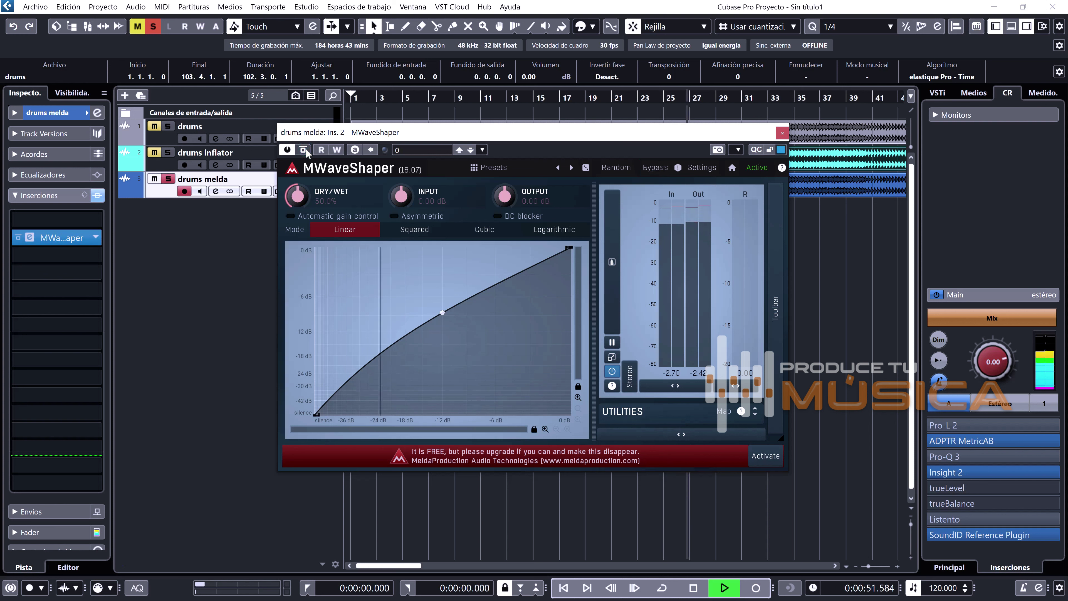
left_click(307, 151)
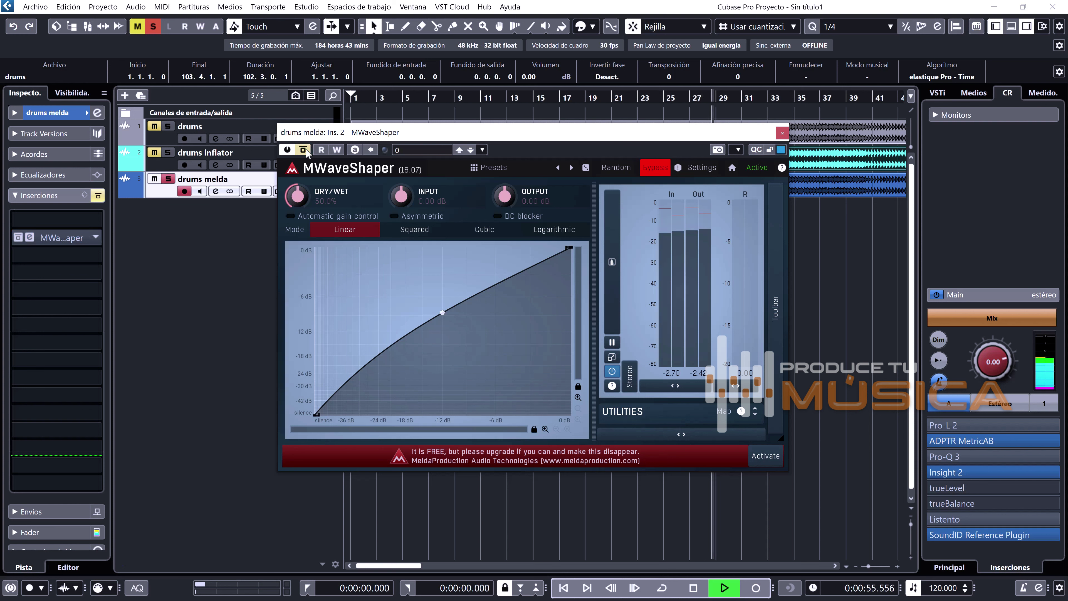
left_click(307, 152)
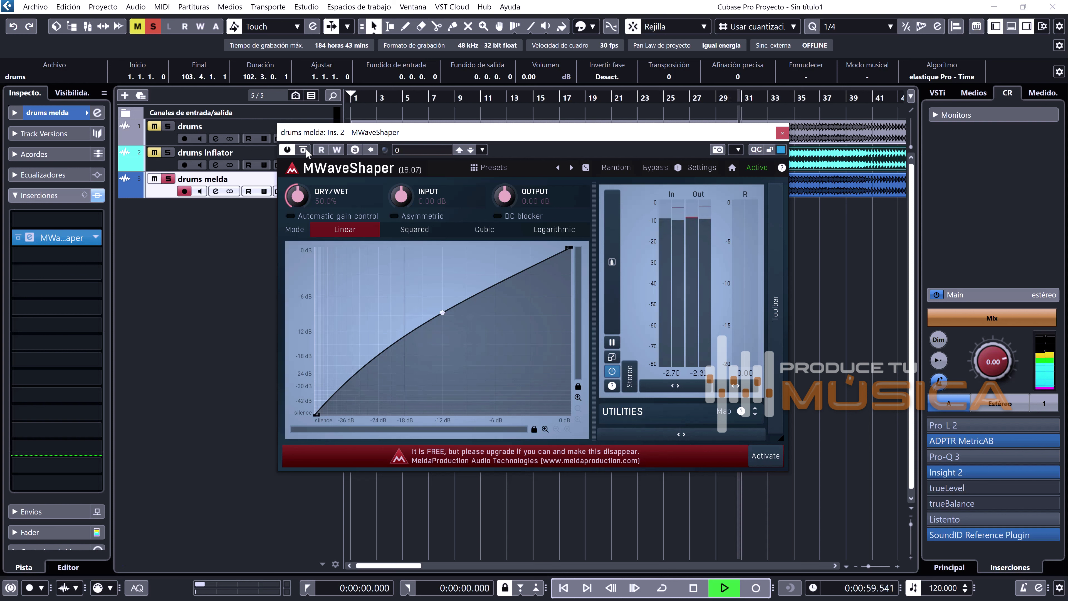
left_click(307, 151)
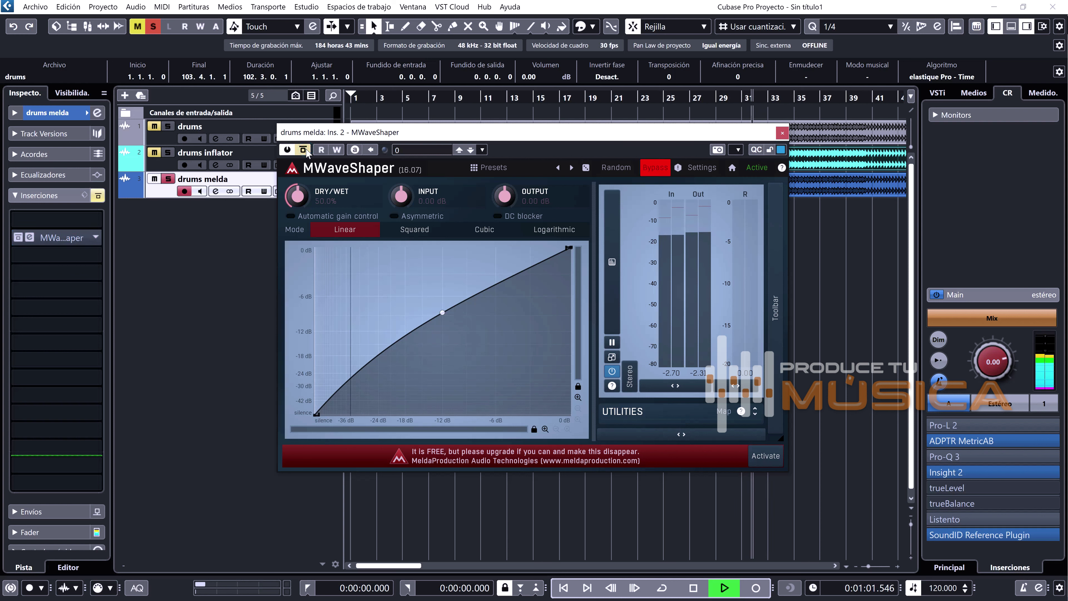
left_click(689, 588)
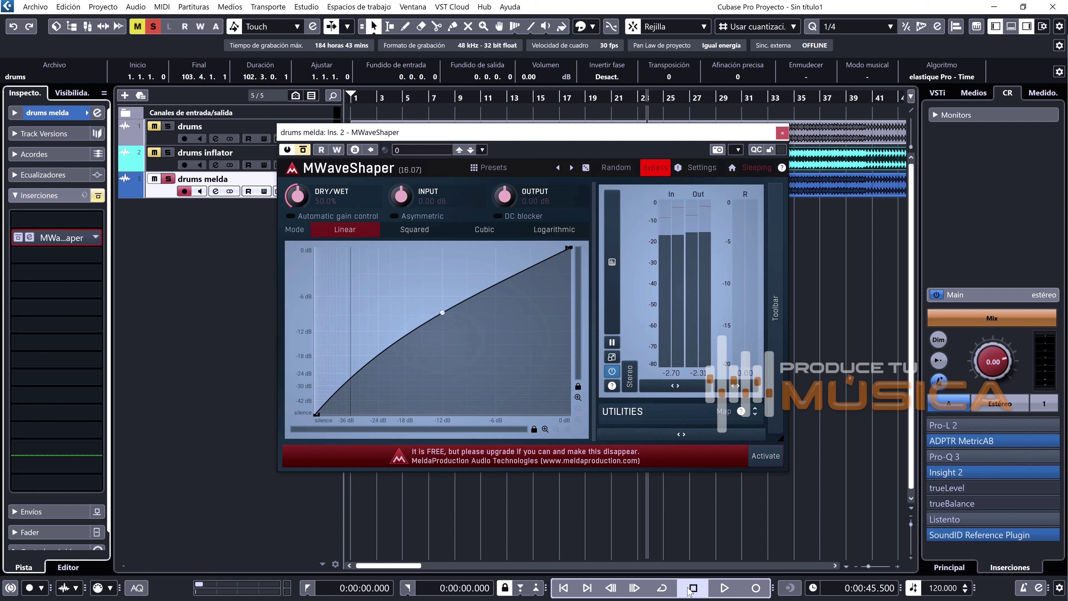
Reactivate the Oxford Inflator on drums inflator, bring MWaveShaper forward for comparison, and close the Inflator window
left_click(167, 168)
left_click(30, 238)
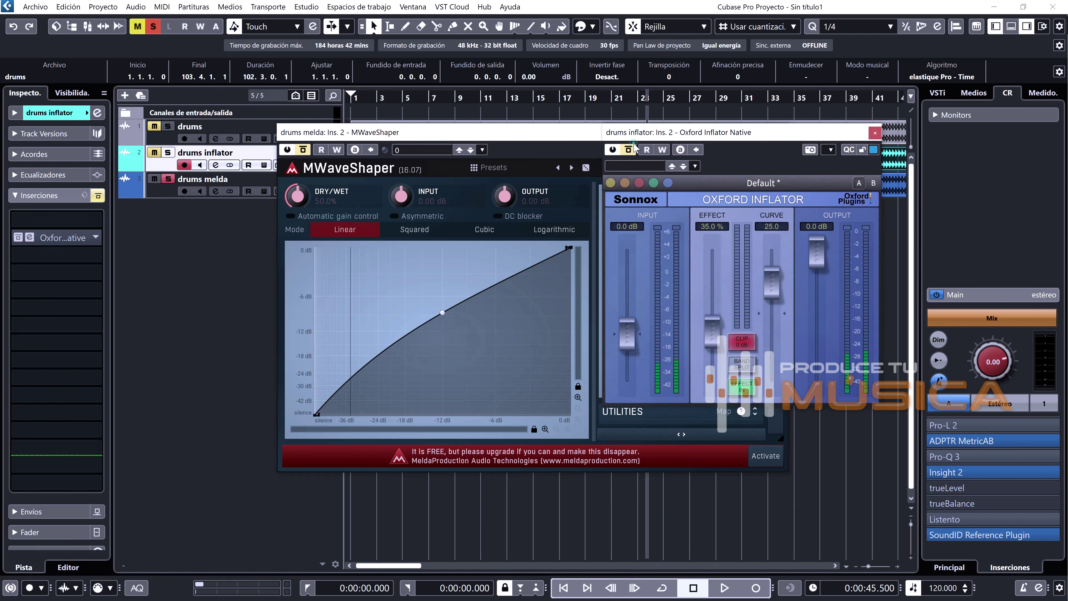
left_click(633, 148)
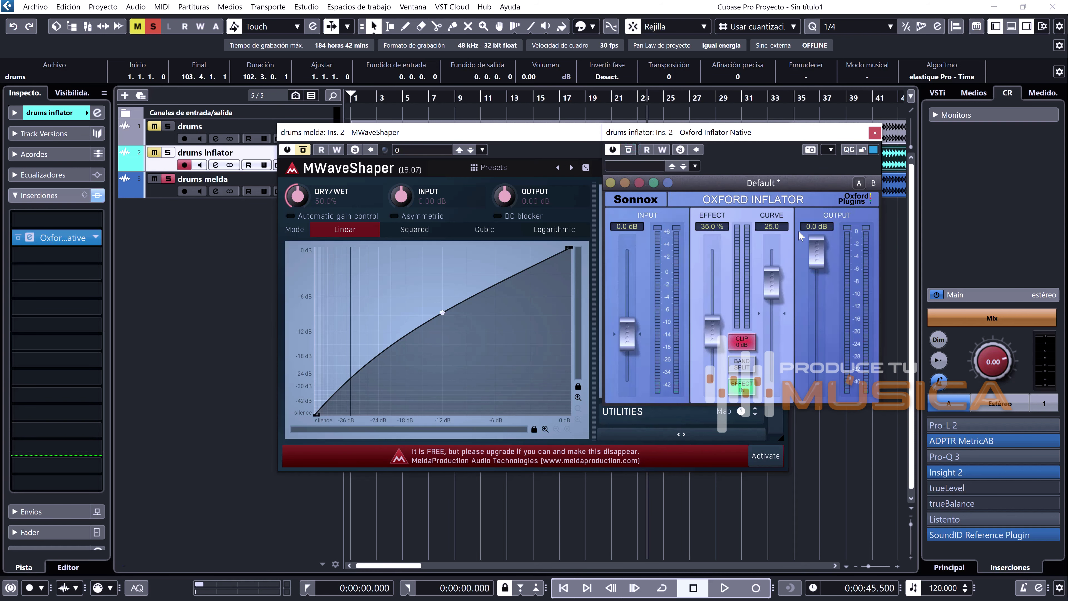
left_click(490, 132)
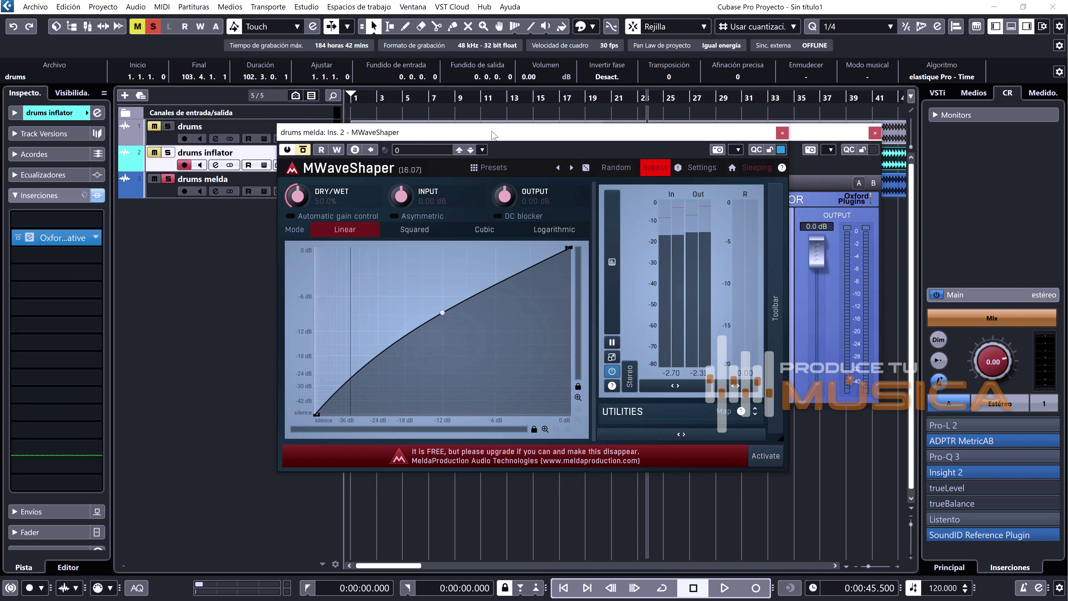
left_click(875, 133)
Insert Virtual Mix Rack before the Oxford Inflator on drums inflator and set its Virtual Channel module's console to US A
left_click(96, 220)
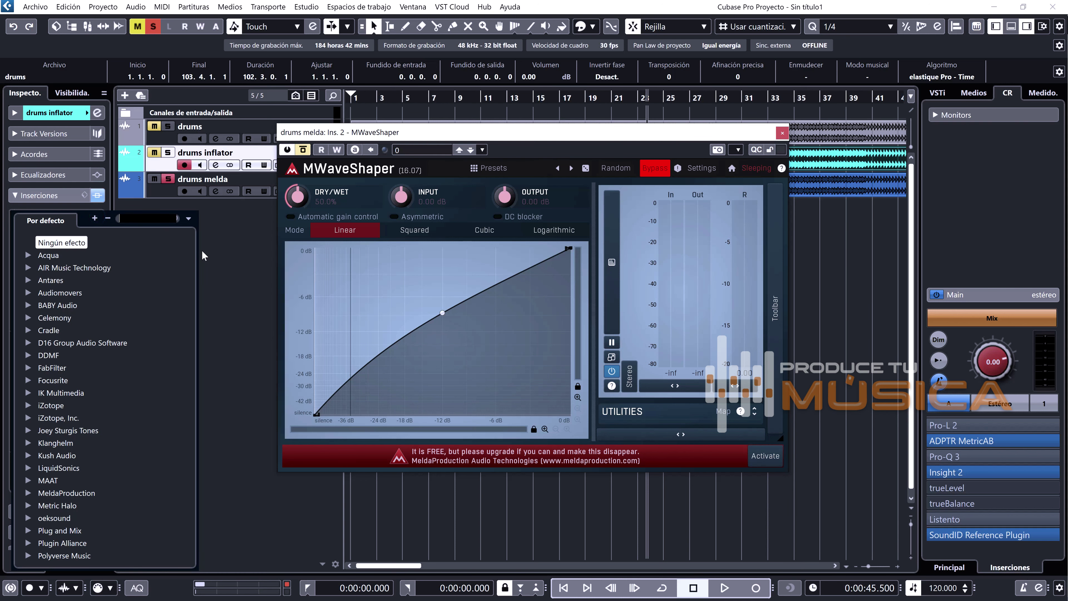
type("vir")
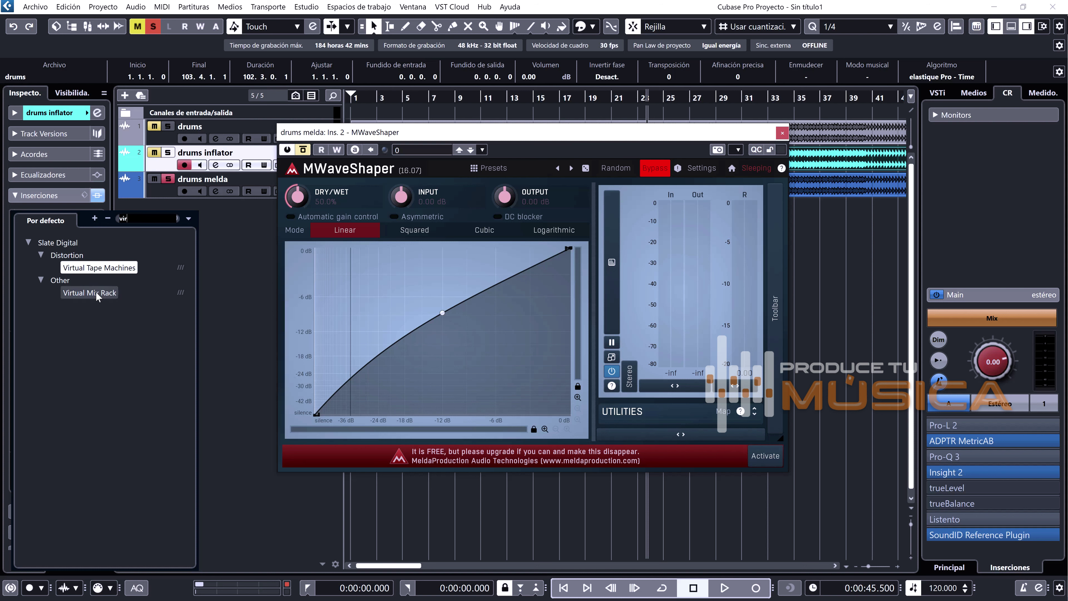
left_click(113, 292)
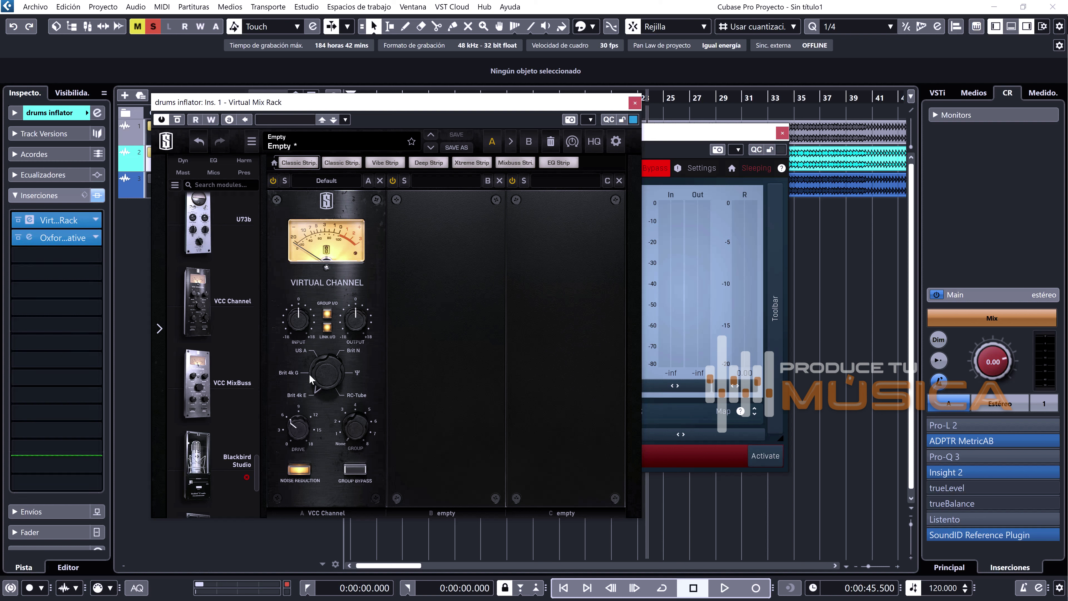
left_click_drag(329, 373, 333, 336)
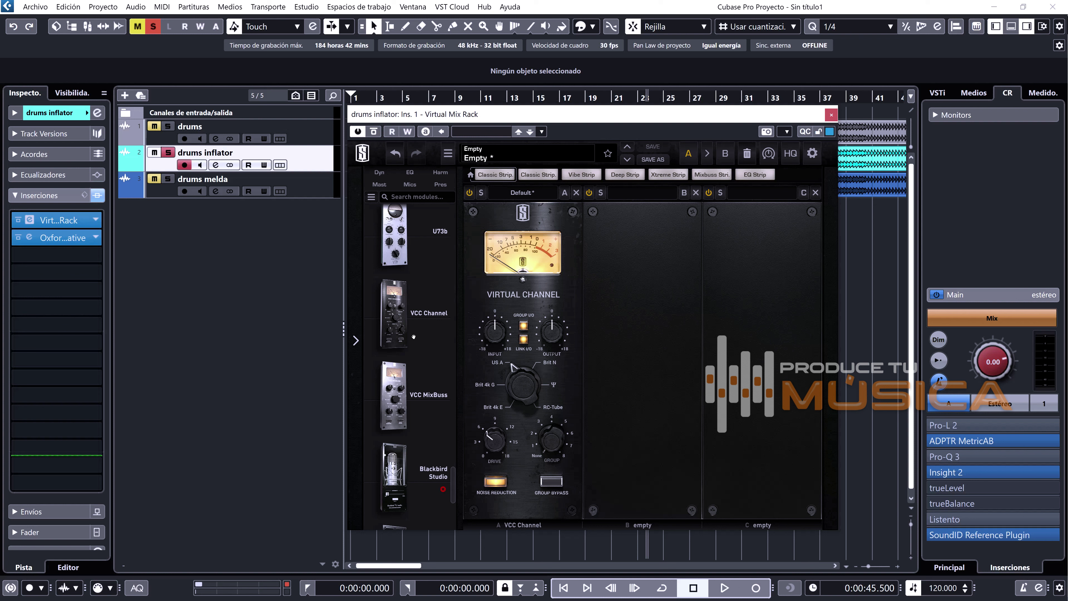
Play drums inflator while toggling the bypass of all its inserts with the US A console, ending with playback stopped and the inserts active
left_click(98, 196)
key("space")
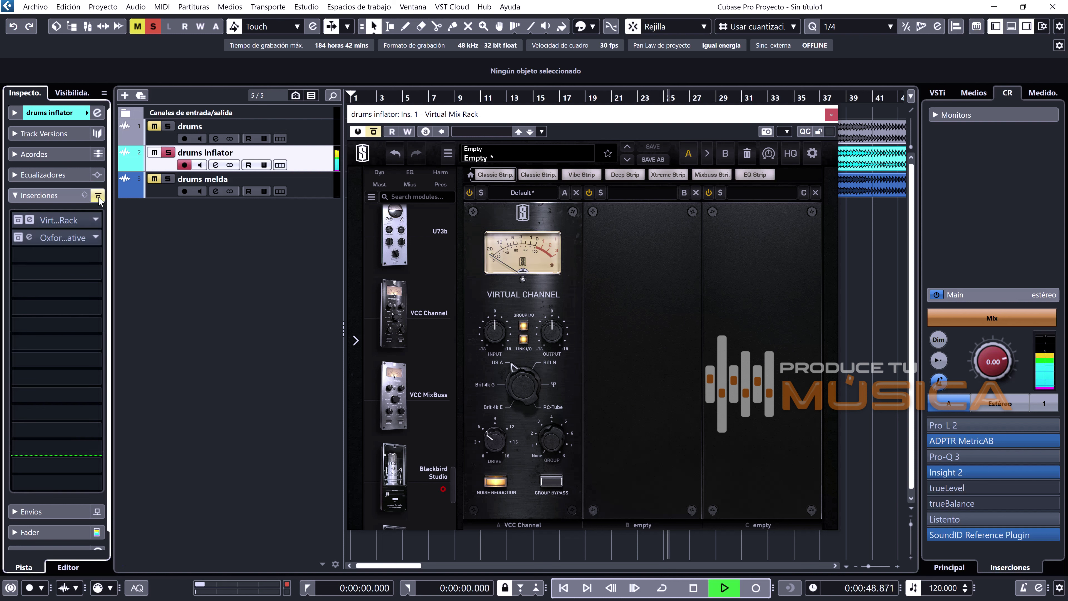
left_click(99, 196)
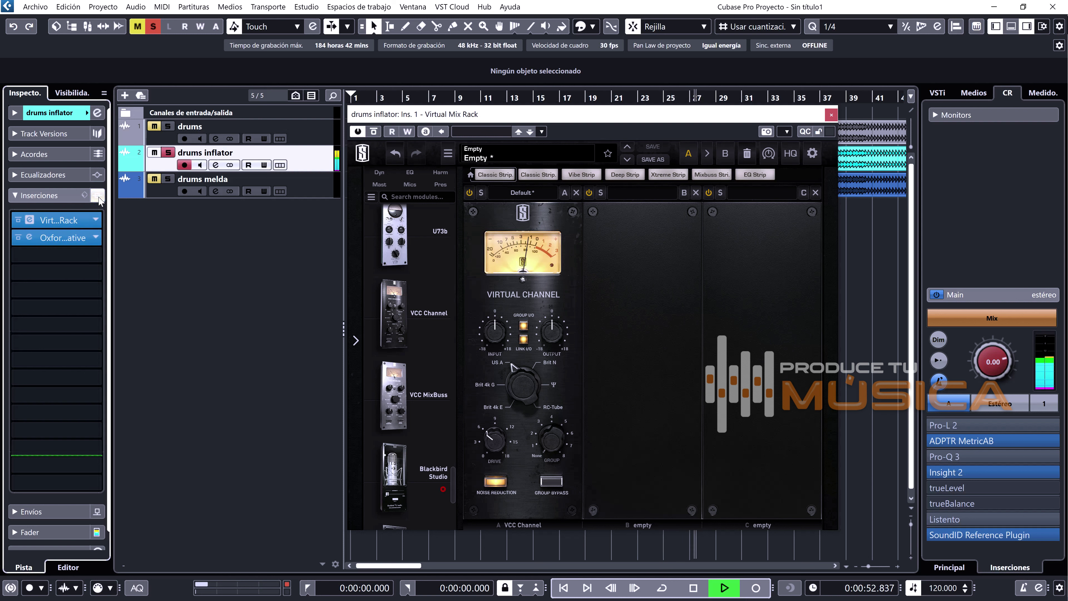
left_click(99, 197)
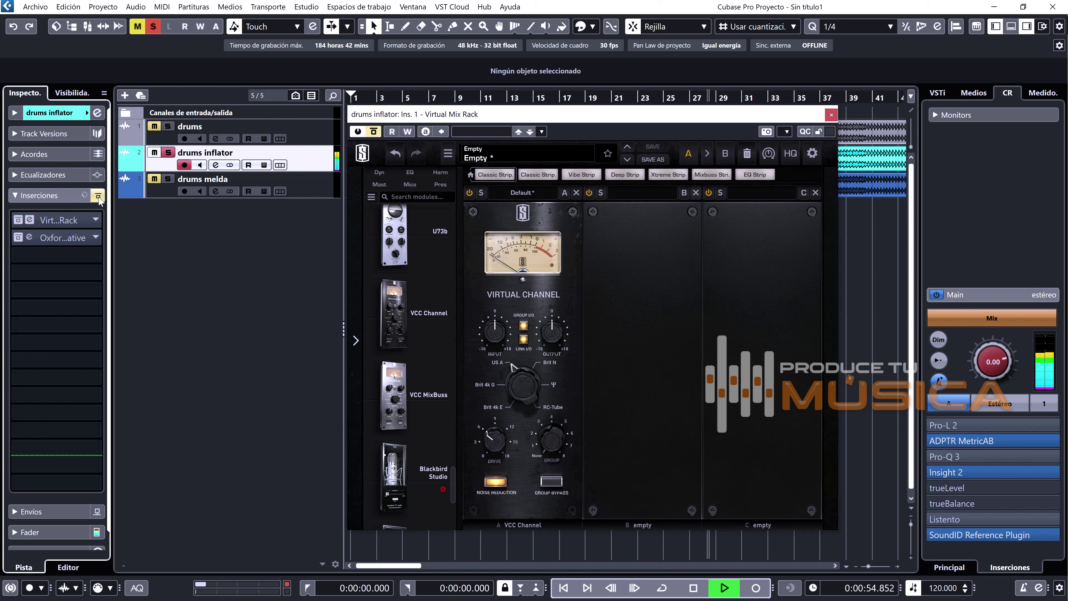
left_click(98, 196)
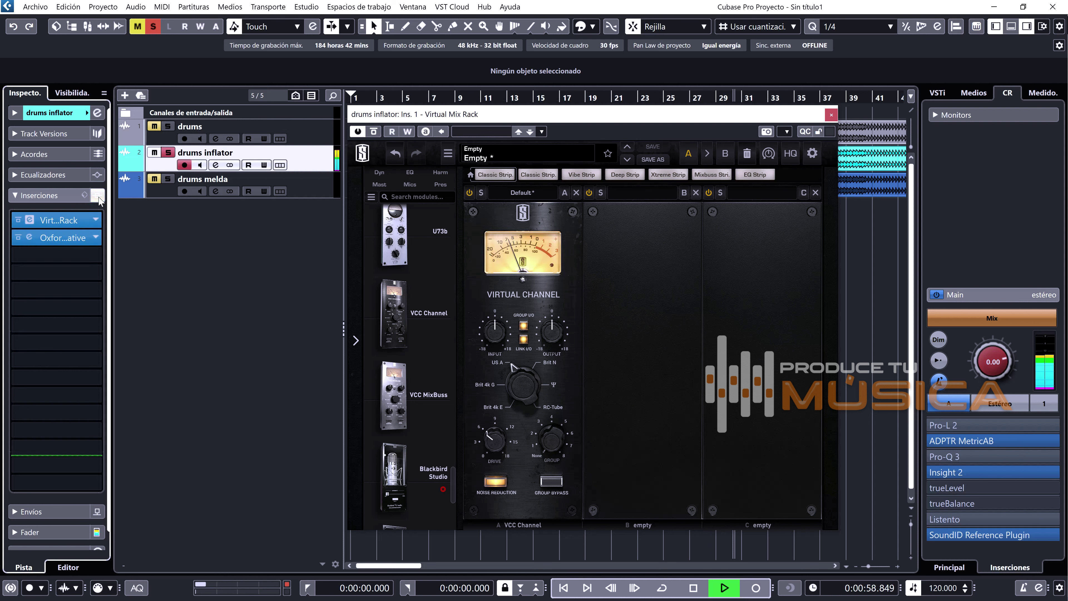
left_click(99, 197)
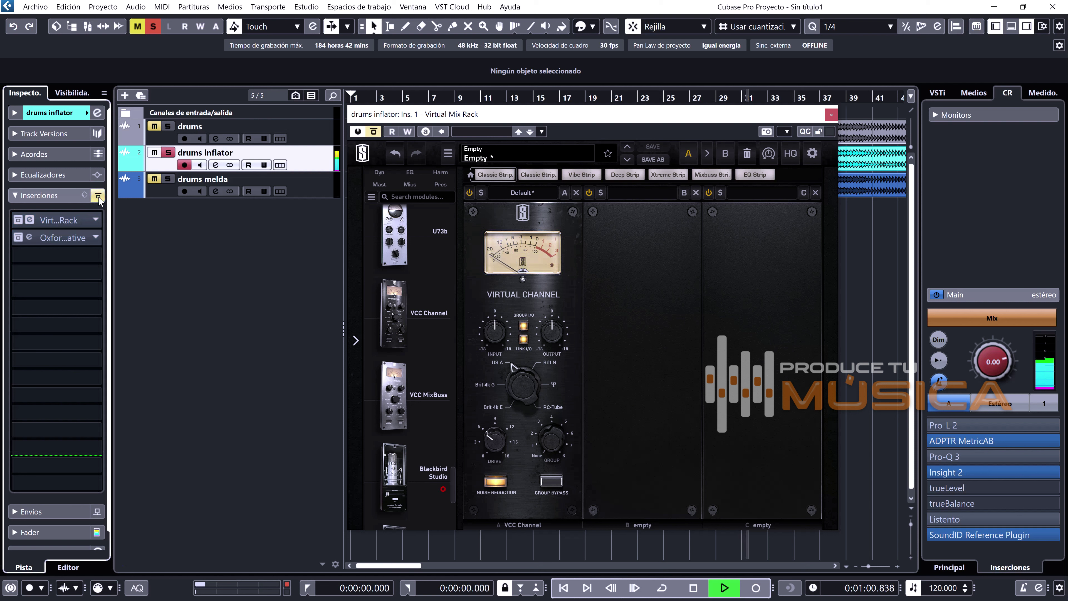
left_click(98, 196)
key("space")
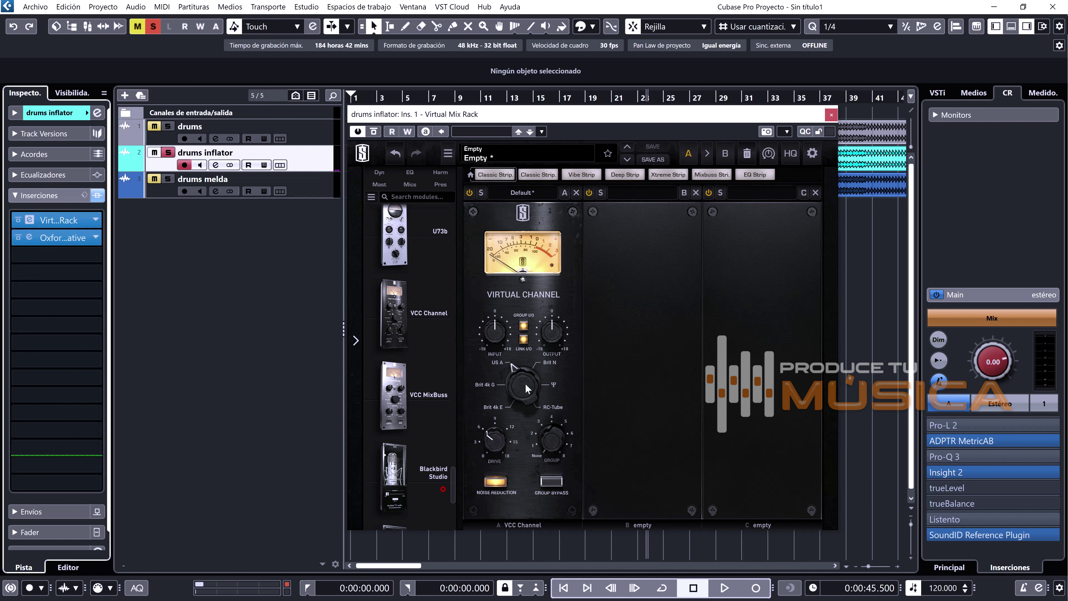
Set the Virtual Channel console to Brit N and play drums inflator while toggling all inserts' bypass, ending with playback stopped and the inserts active
left_click(524, 383)
left_click(98, 197)
key("space")
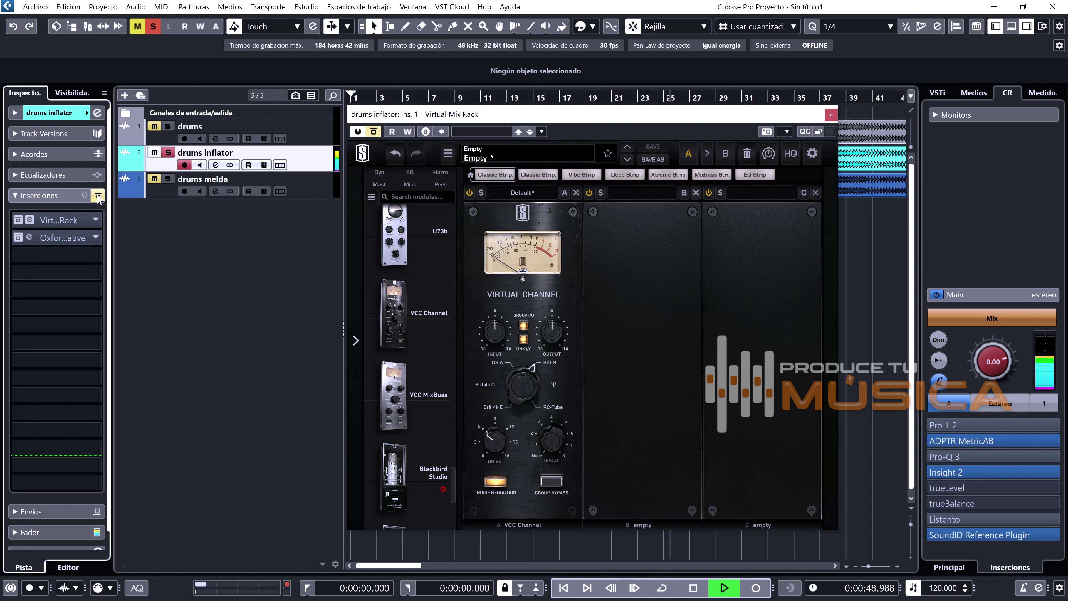
left_click(98, 196)
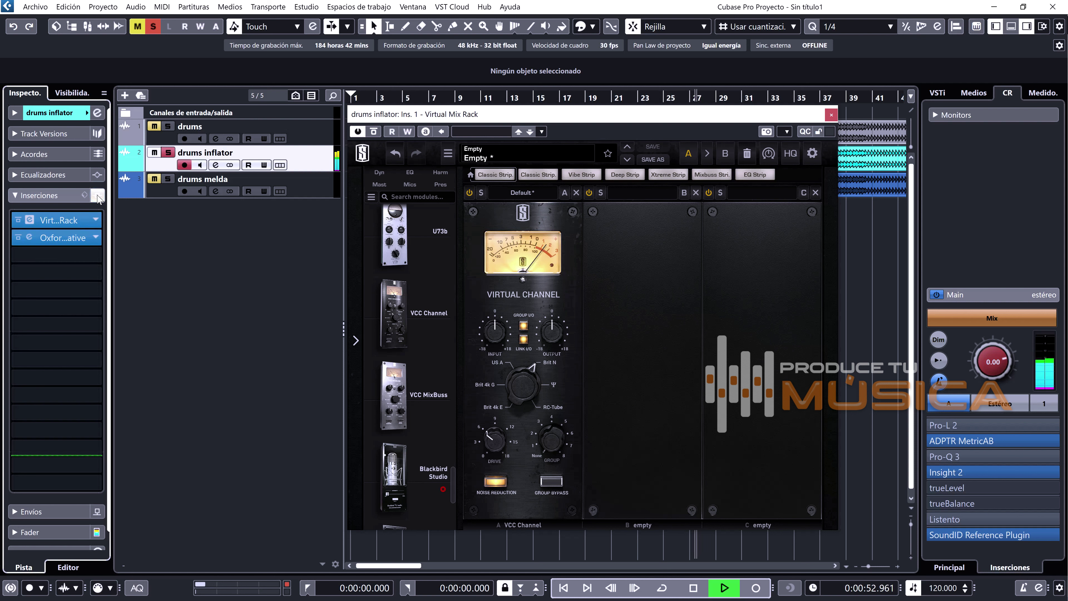
left_click(98, 195)
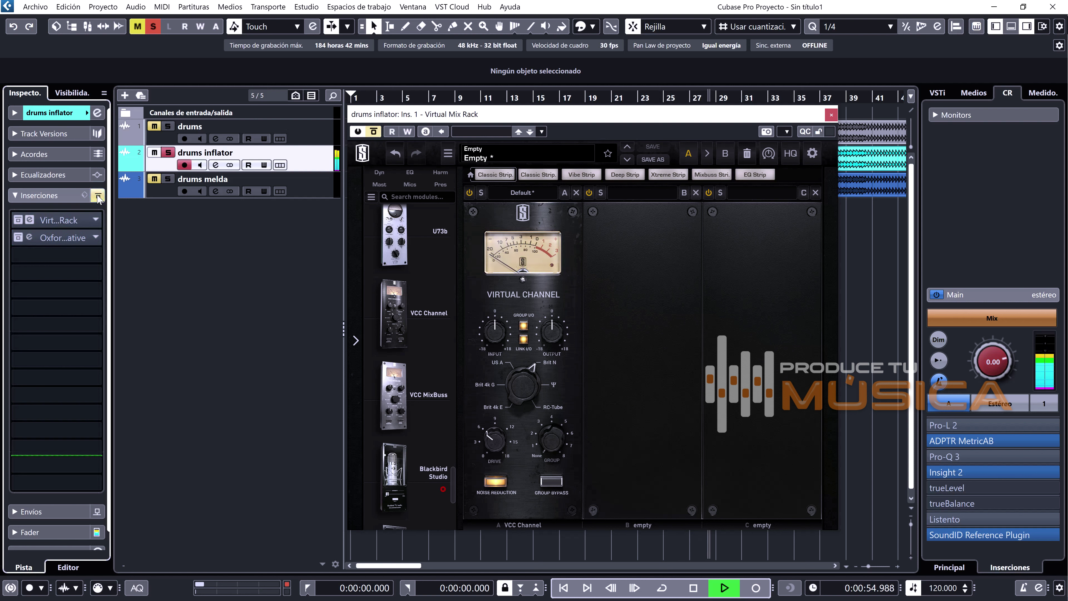
left_click(98, 196)
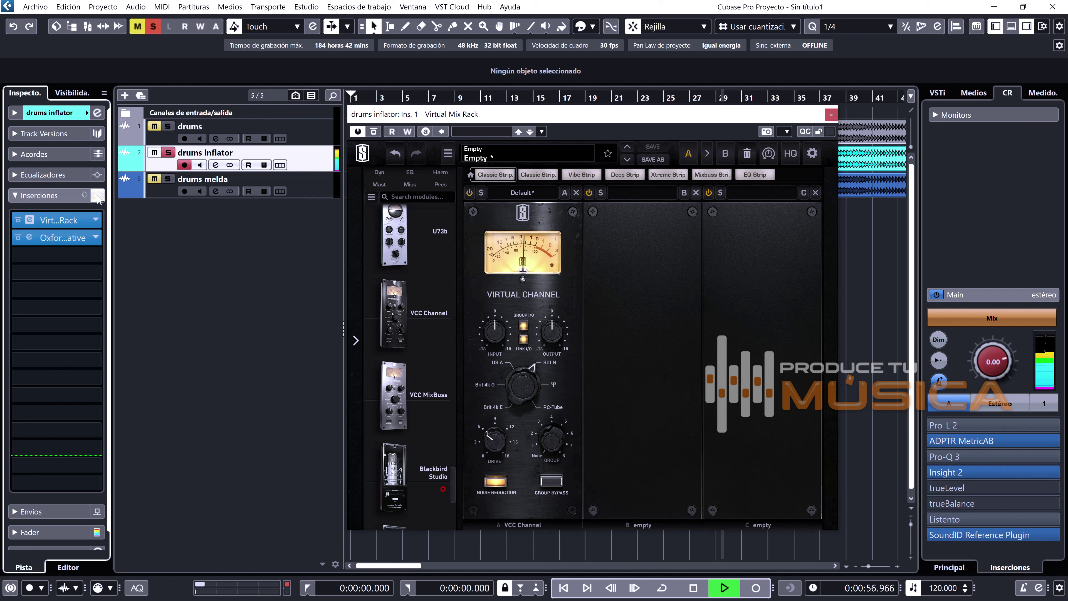
left_click(98, 196)
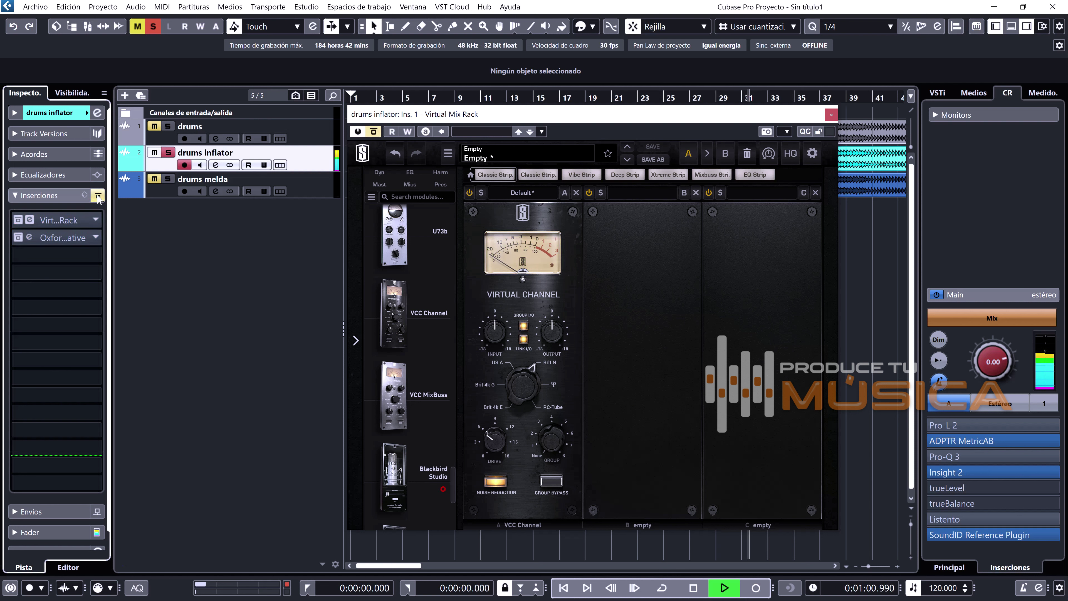
left_click(98, 196)
key("space")
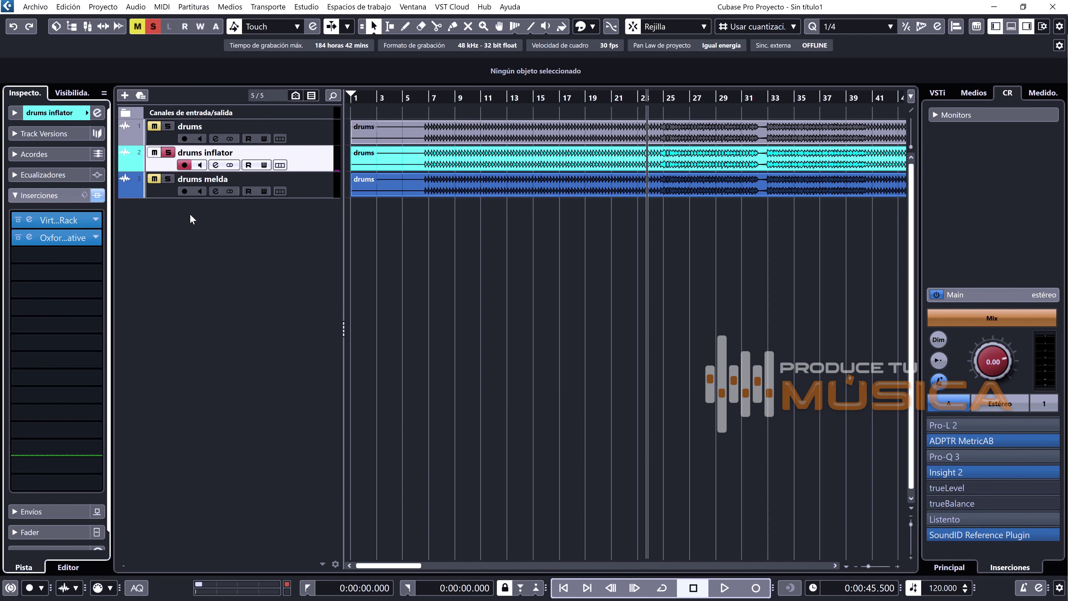
Isolate drums melda by unmuting and soloing it, and insert Virtual Mix Rack in the slot before its MWaveShaper
left_click(313, 194)
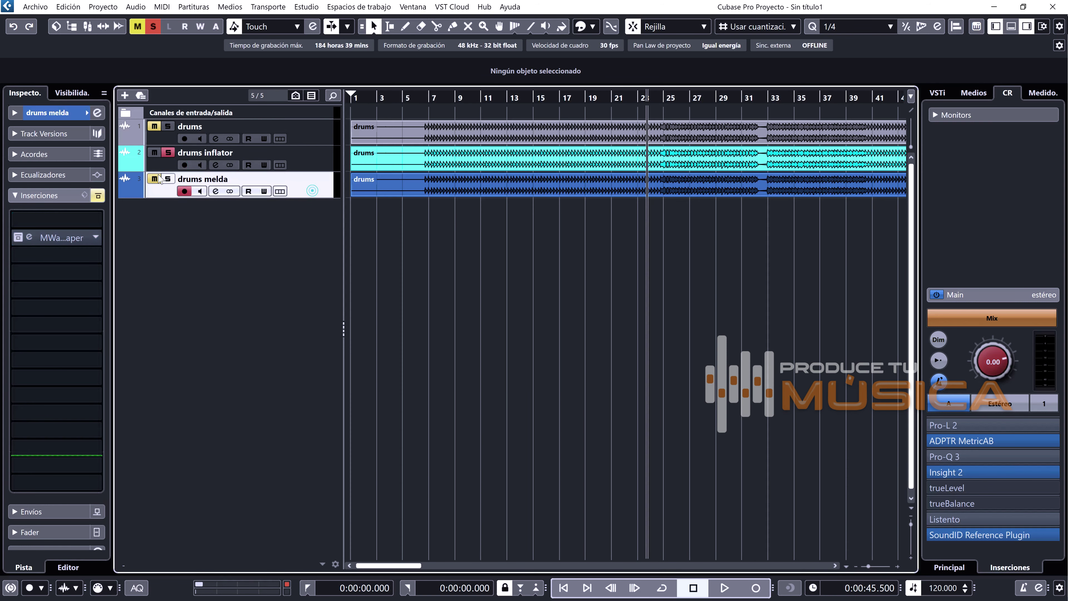
left_click(154, 179)
left_click(96, 222)
left_click(54, 227)
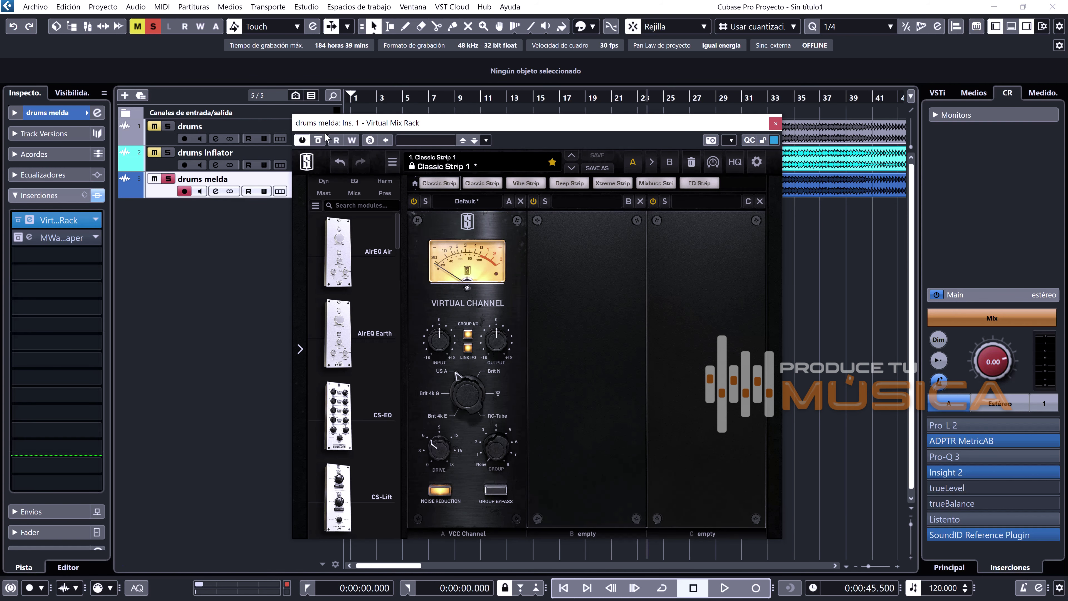
Play drums melda while toggling the bypass of all its inserts with the US A console, ending with playback stopped and the inserts active
left_click(318, 141)
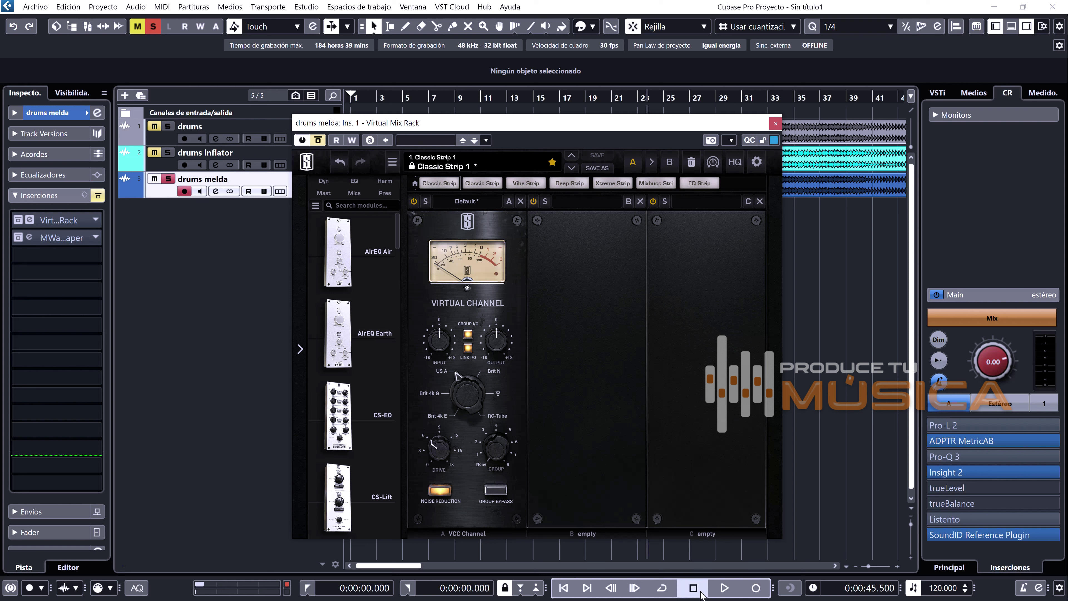
key("space")
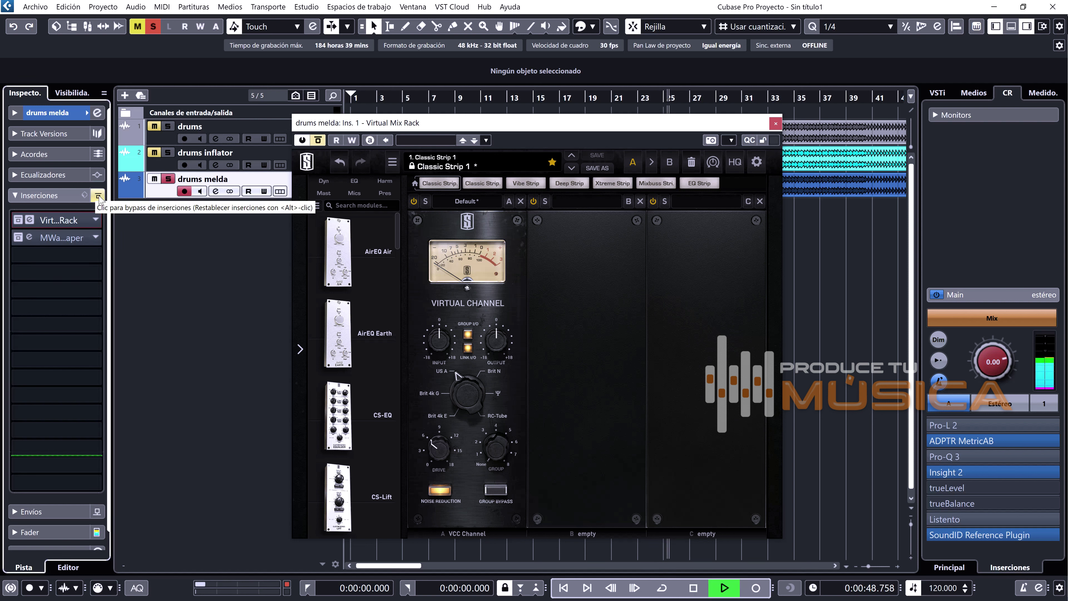
left_click(99, 196)
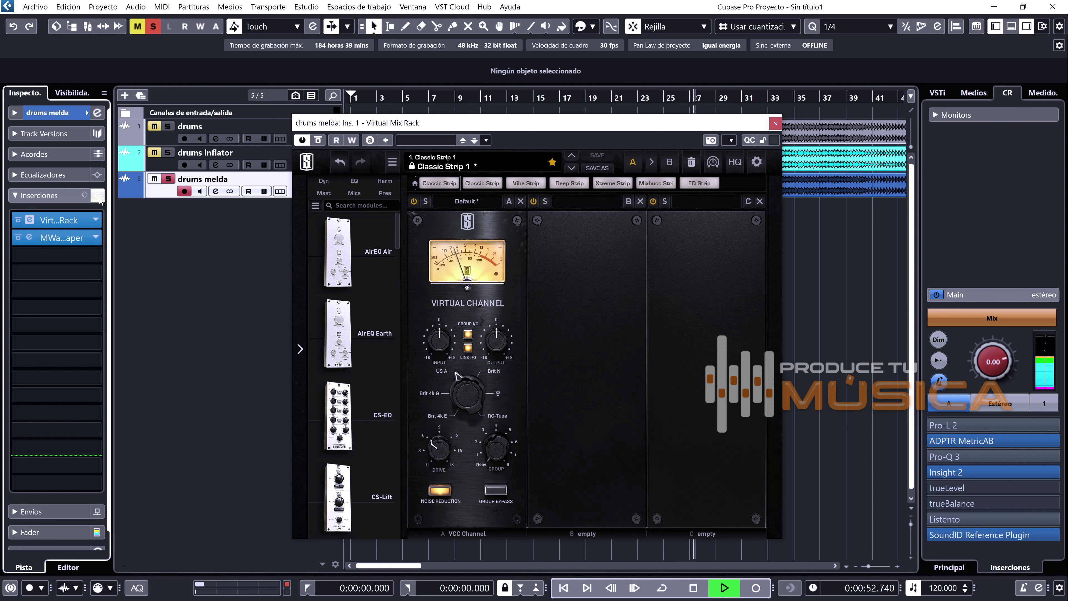
left_click(98, 196)
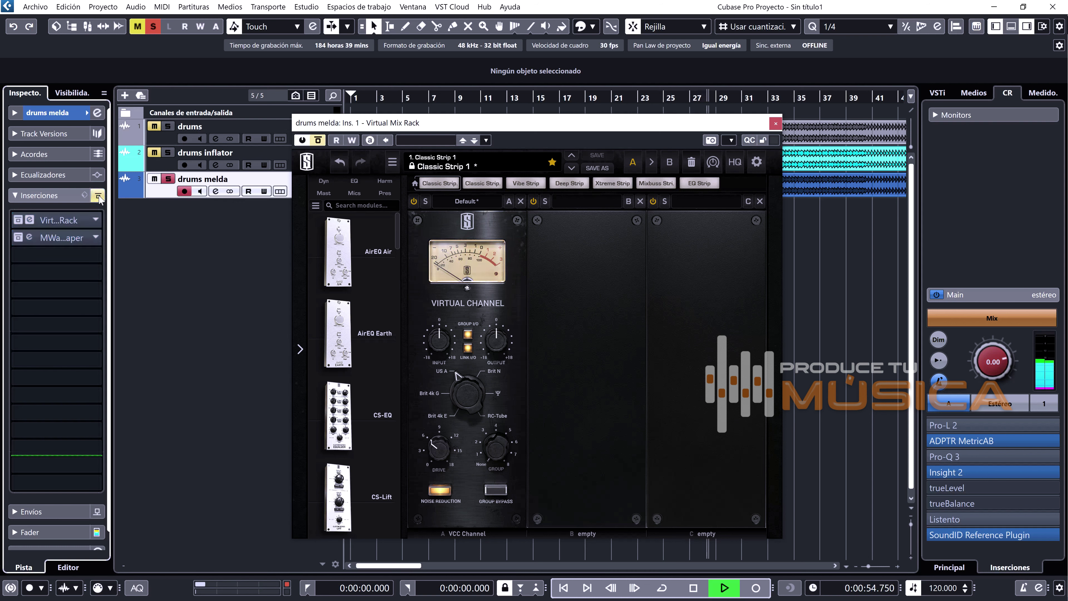
left_click(98, 196)
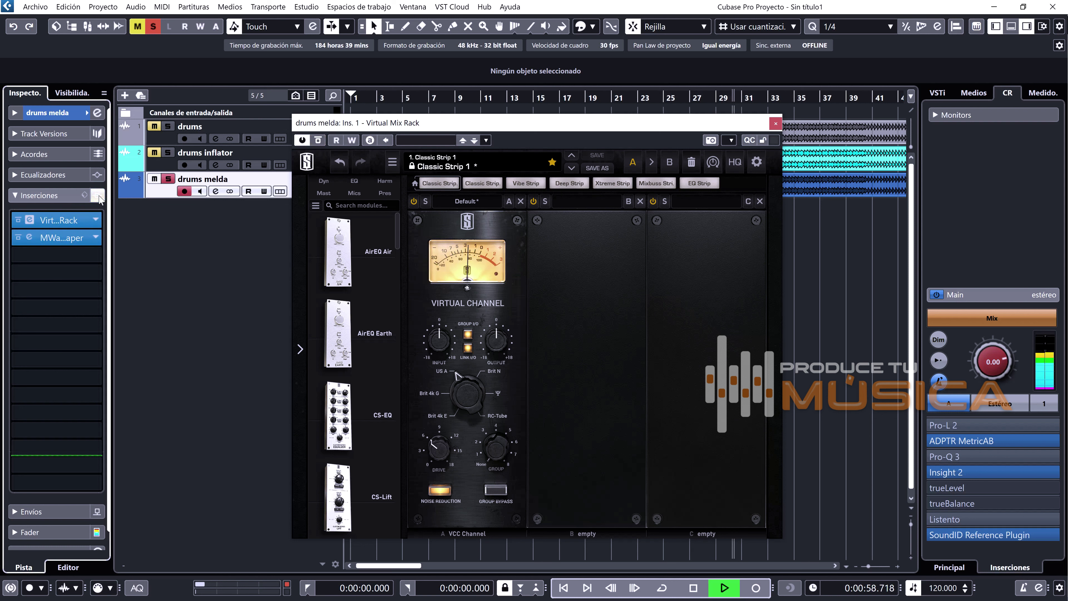
left_click(100, 196)
left_click(100, 195)
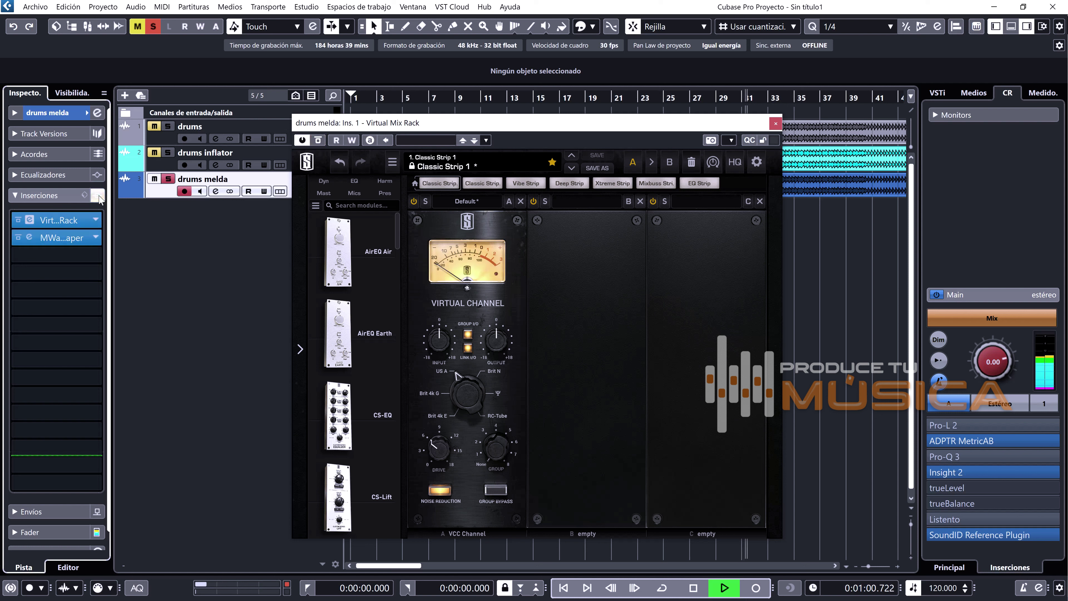
key("space")
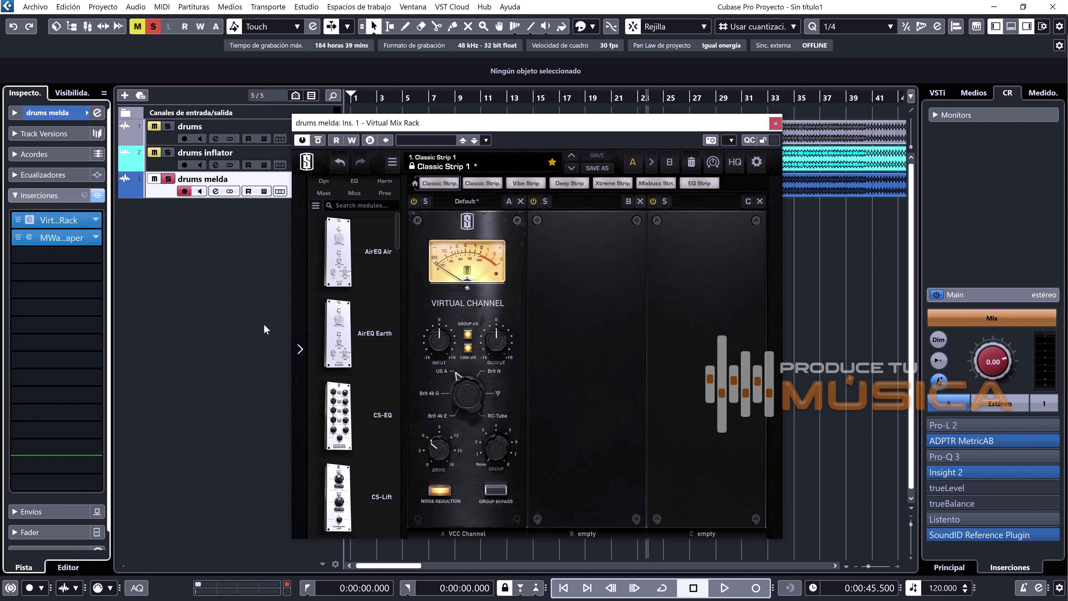
Set the Virtual Channel console to Brit N and play drums melda while toggling all inserts' bypass, ending with playback stopped and the inserts active
left_click(471, 387)
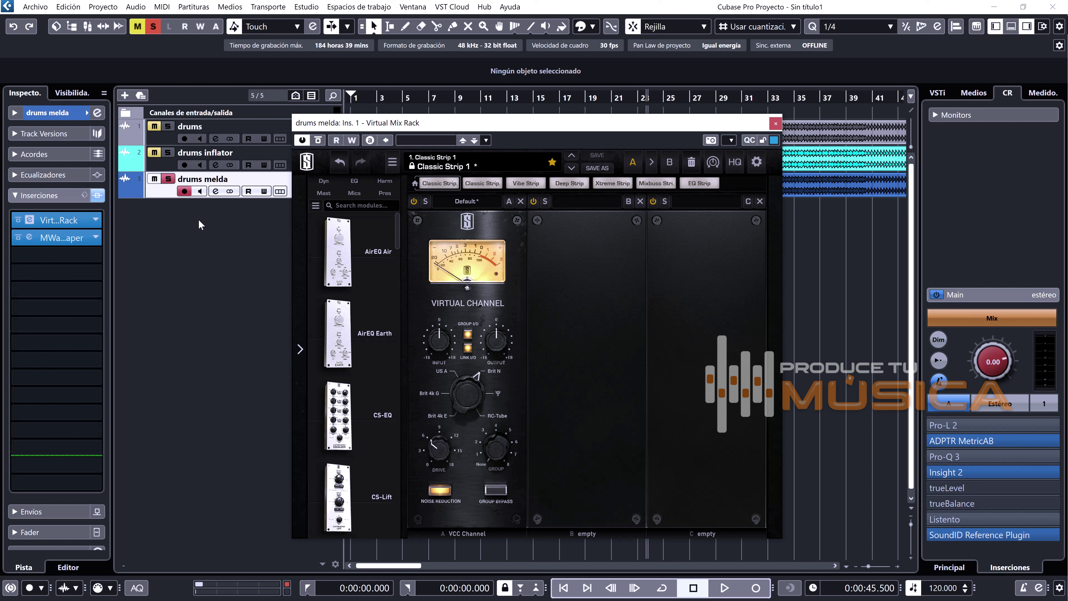
left_click(98, 196)
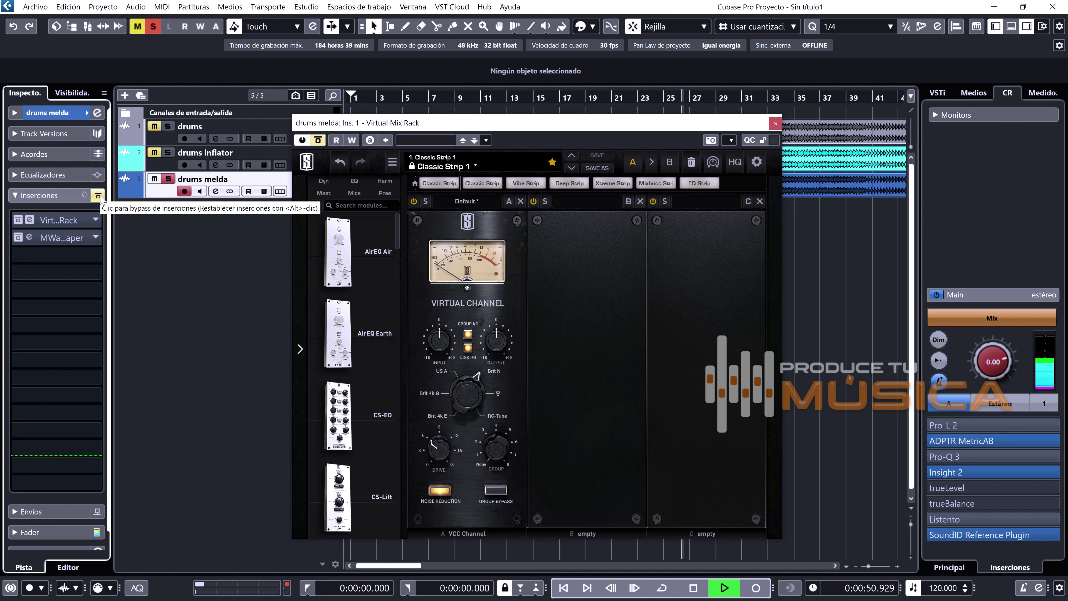
left_click(99, 196)
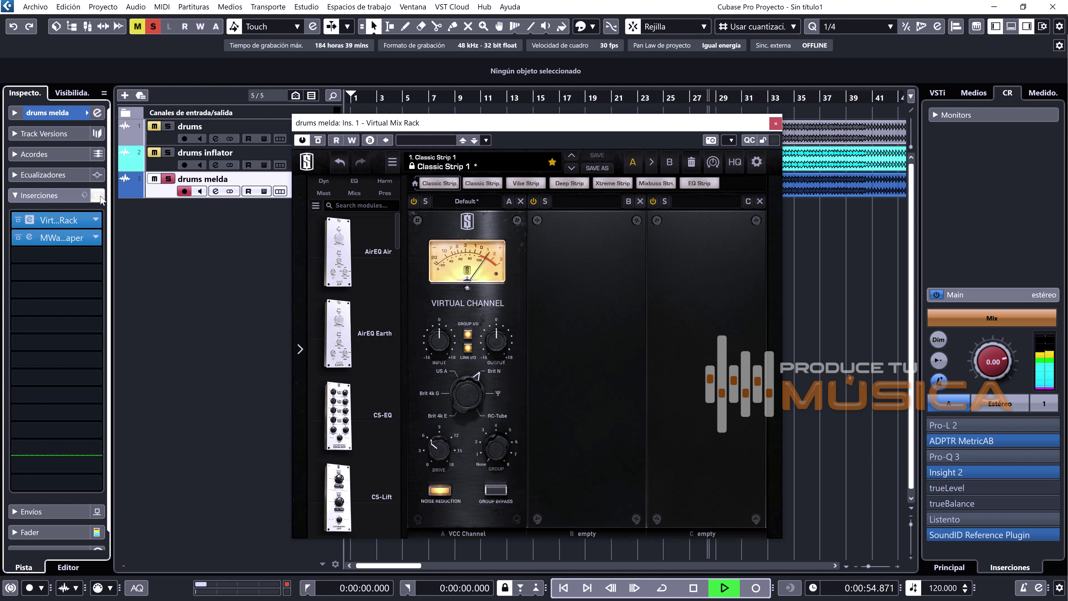
left_click(99, 196)
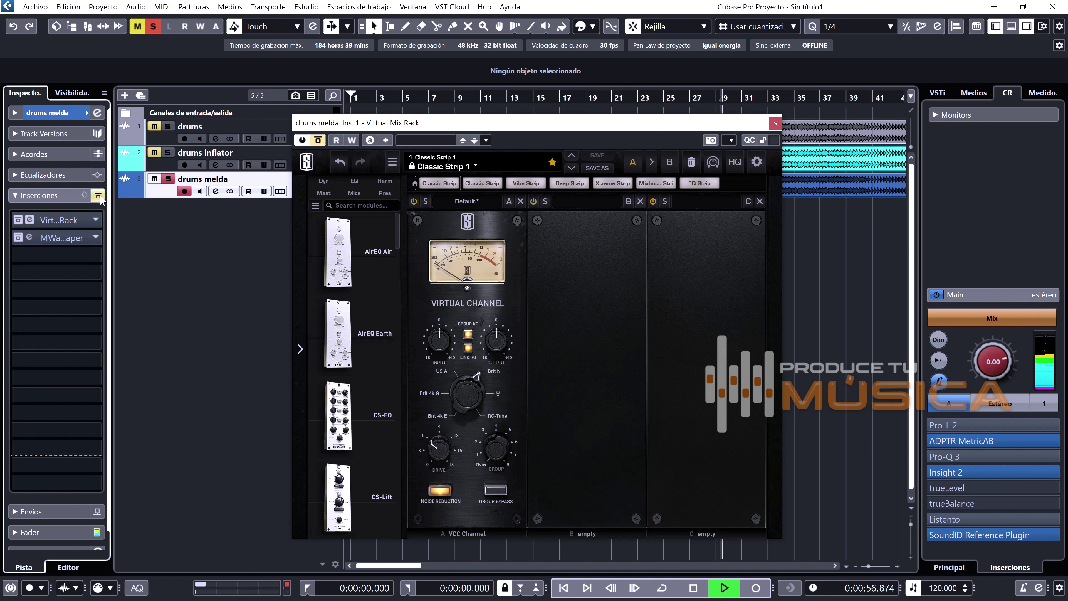
left_click(99, 196)
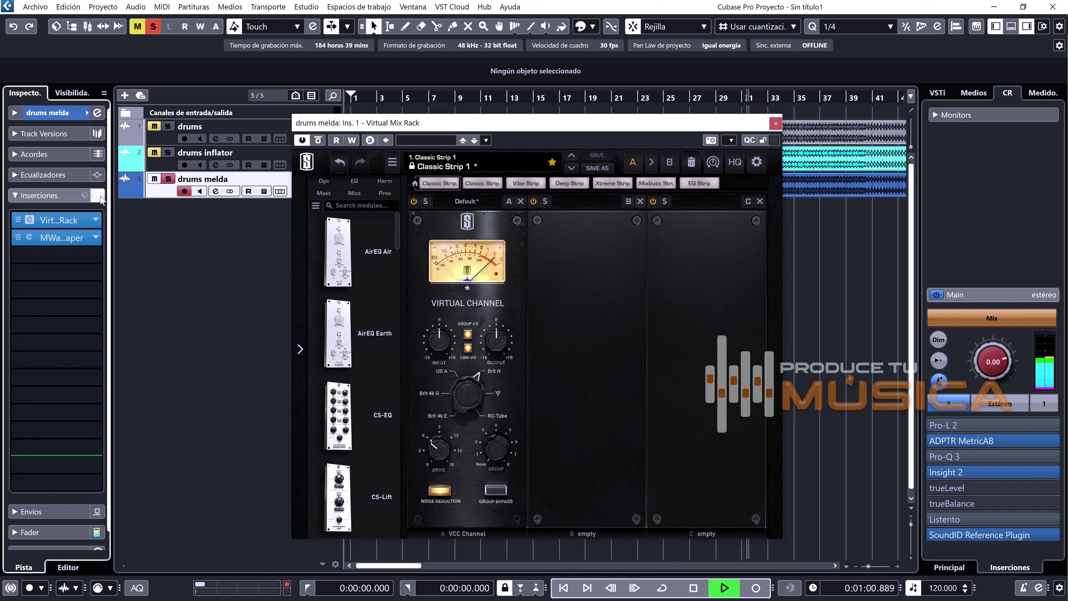
left_click(100, 196)
left_click(98, 196)
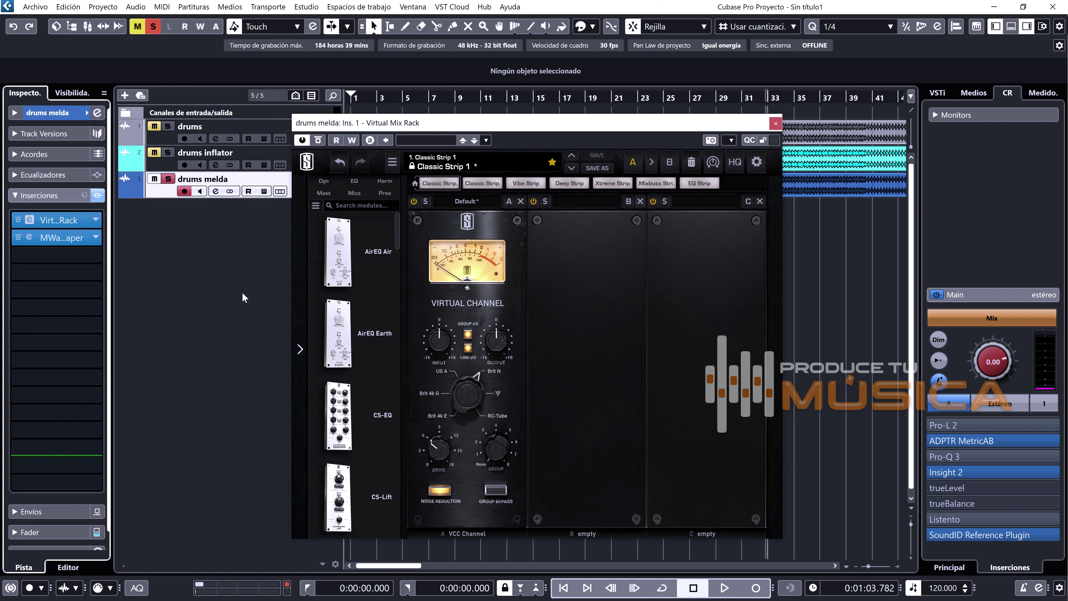
key("space")
Open the MWaveShaper insert on drums melda to examine its transfer curve and settings
left_click(52, 244)
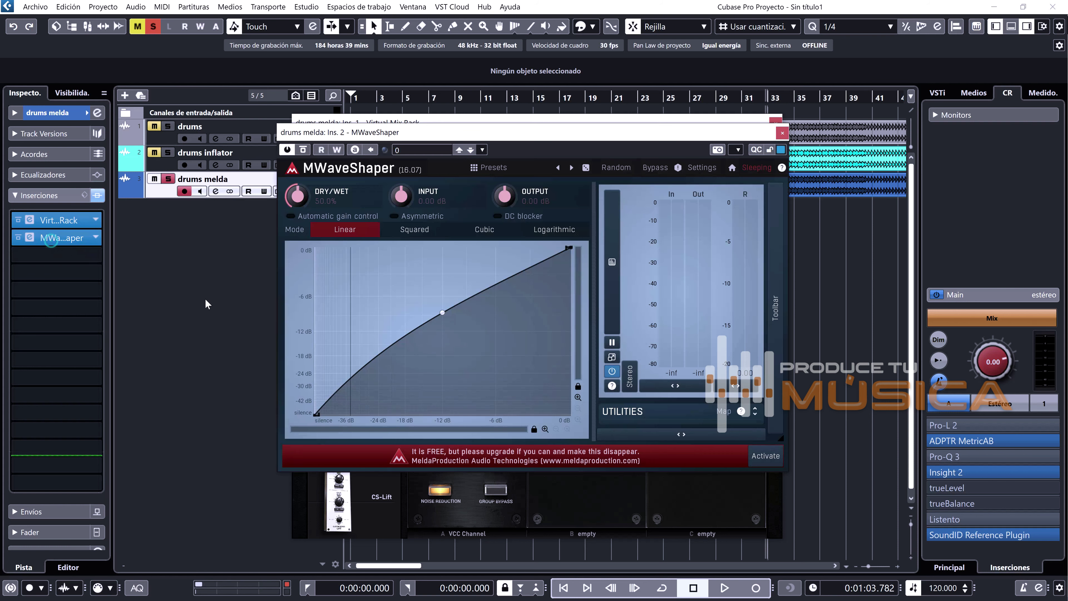